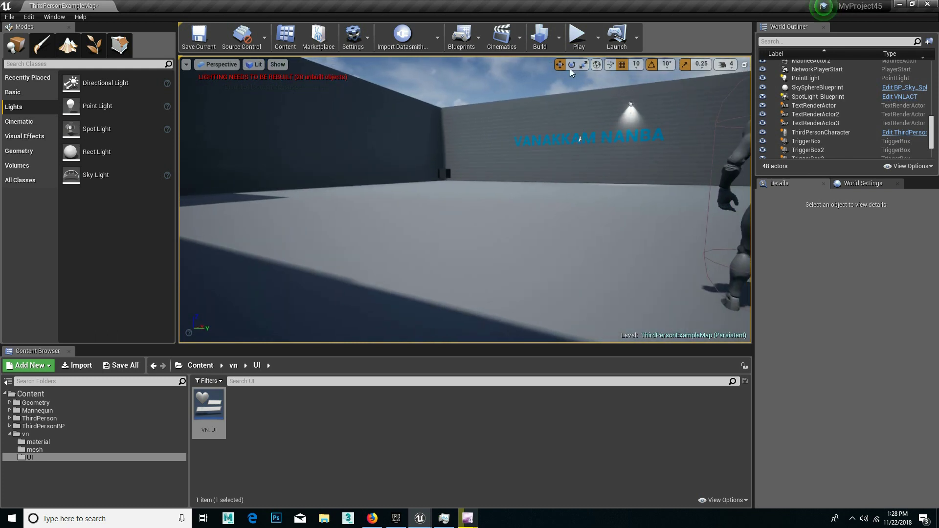
# - Test-play the level, trying the M1 material button and switching the wall light off
pyautogui.click(578, 35)
pyautogui.click(239, 288)
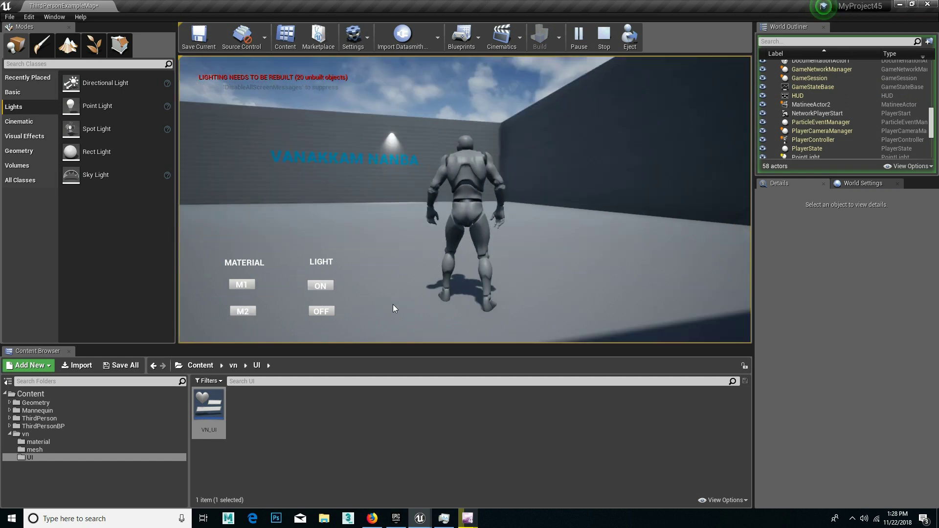
pyautogui.click(325, 309)
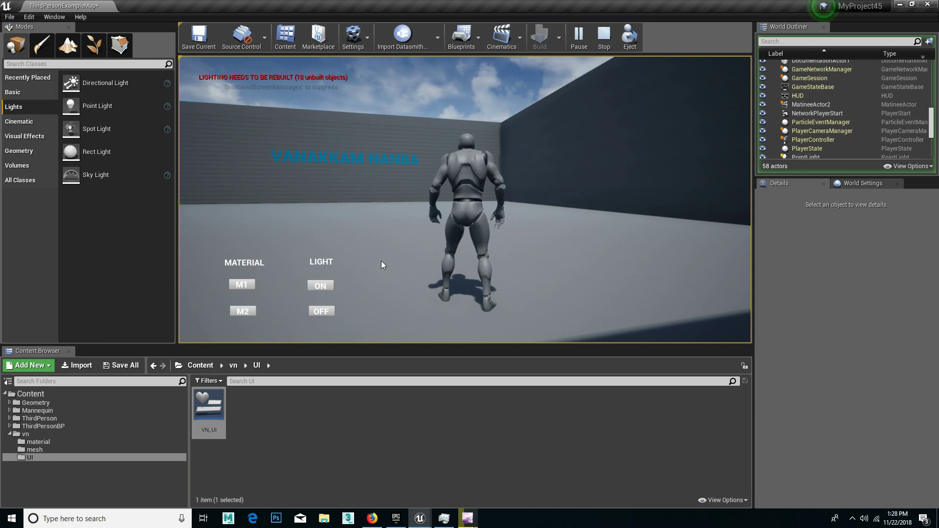
pyautogui.press('Escape')
# - Aim the view along the VANAKKAM NANBA wall text and create a camera actor there
pyautogui.moveTo(395, 236); pyautogui.dragTo(372, 274)
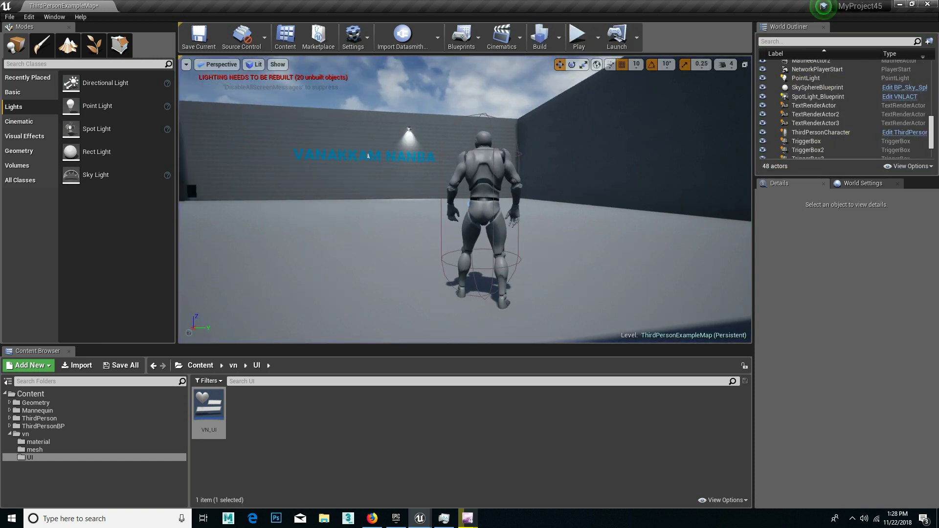
pyautogui.moveTo(514, 191)
pyautogui.mouseDown()
pyautogui.moveTo(419, 227)
pyautogui.moveTo(567, 227)
pyautogui.moveTo(708, 191)
pyautogui.moveTo(665, 193)
pyautogui.mouseUp()
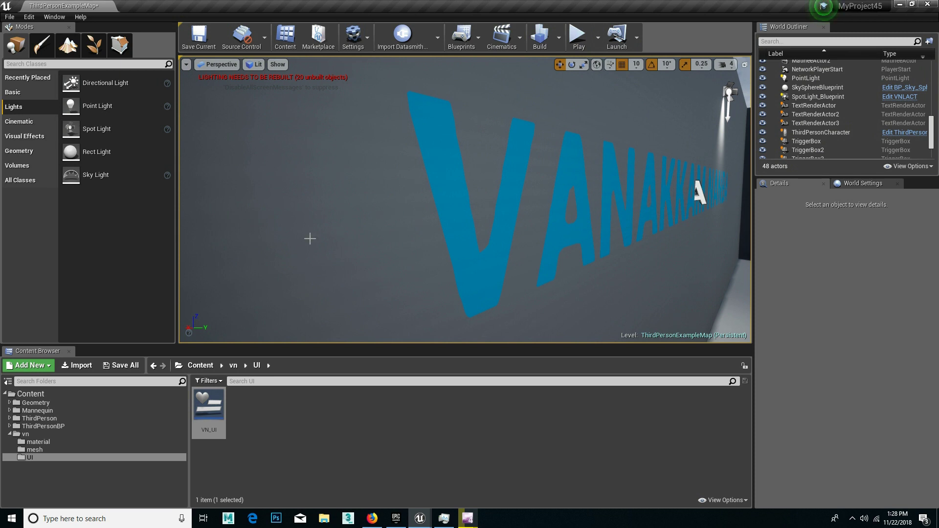
pyautogui.click(186, 67)
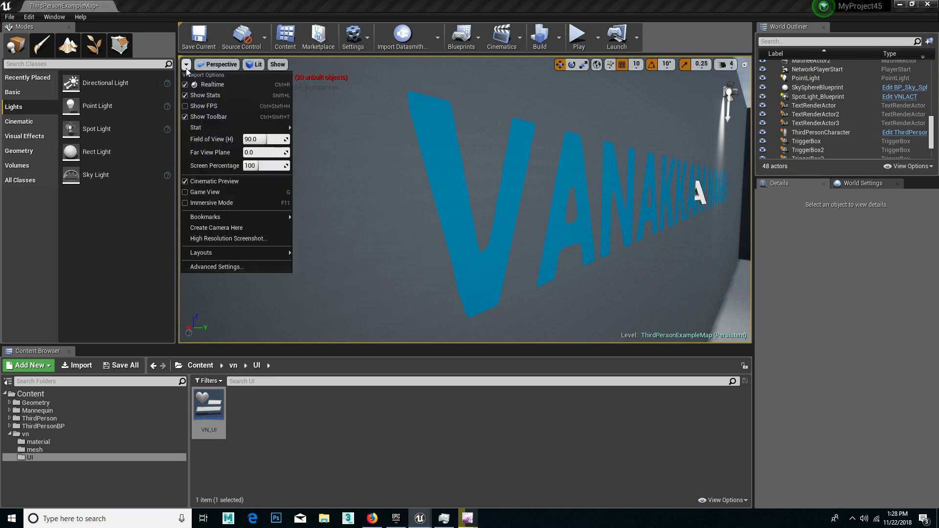
pyautogui.click(222, 229)
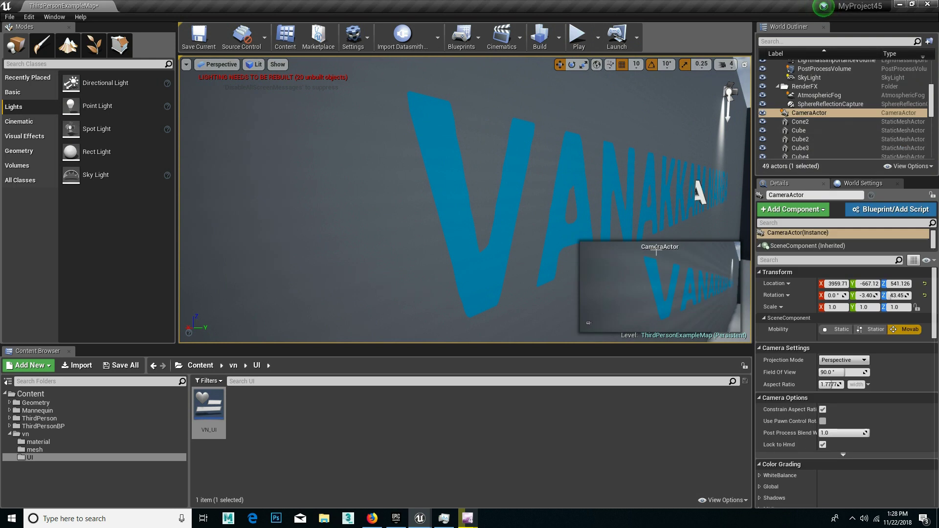
# - Create CameraActor1 from a second view of the wall text, then select the left camera
pyautogui.moveTo(556, 273); pyautogui.dragTo(556, 273, button='right')
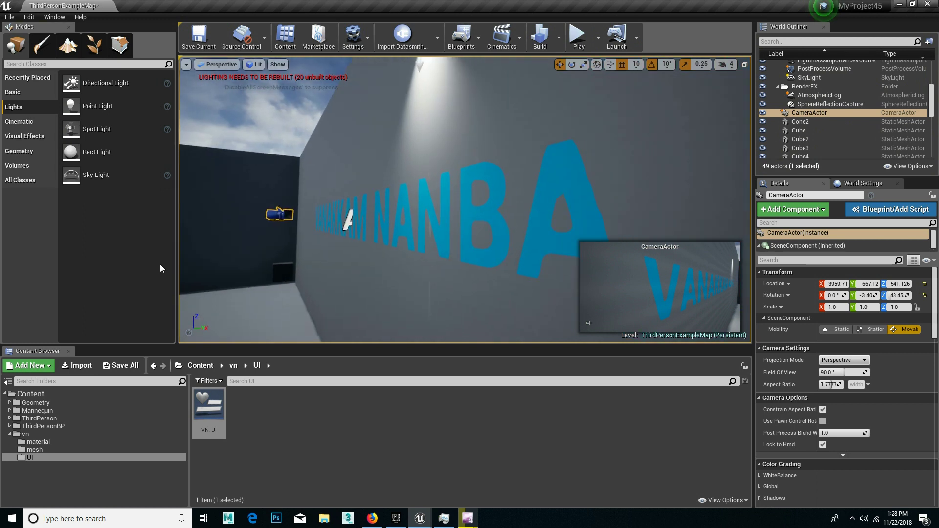
pyautogui.click(187, 64)
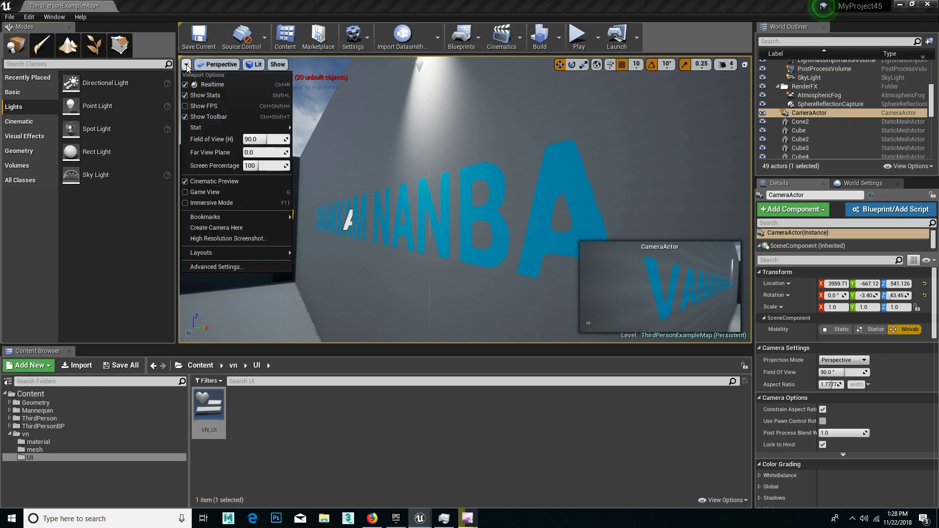
pyautogui.click(230, 234)
pyautogui.moveTo(295, 158); pyautogui.dragTo(294, 158, button='right')
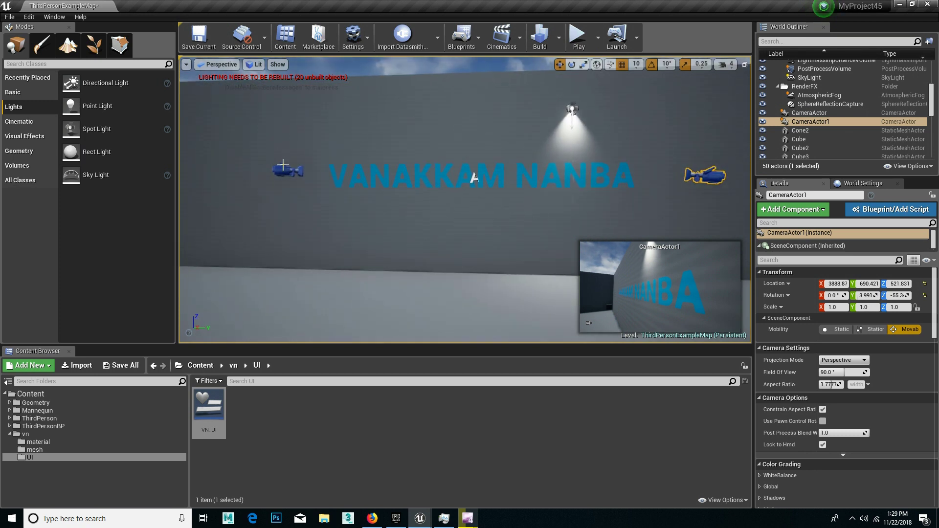
pyautogui.click(284, 168)
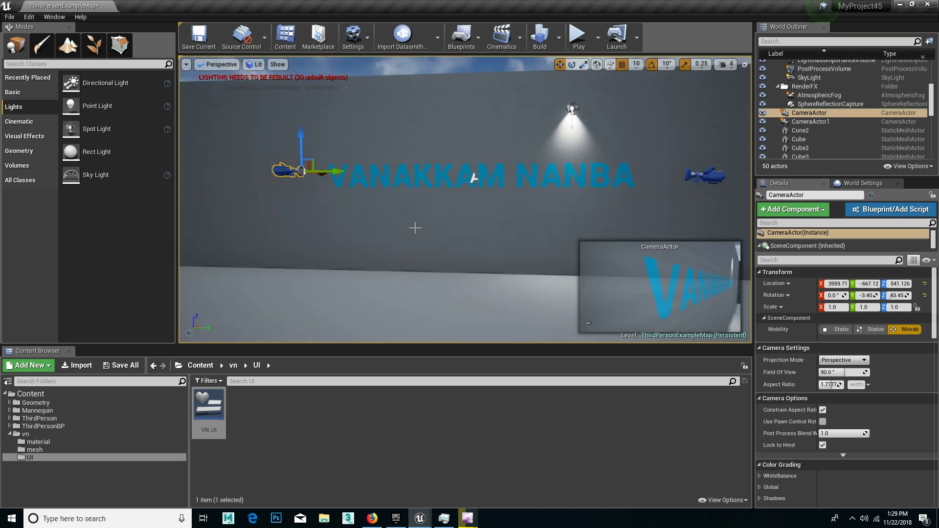
pyautogui.click(712, 180)
pyautogui.scroll(-2, 551, 255)
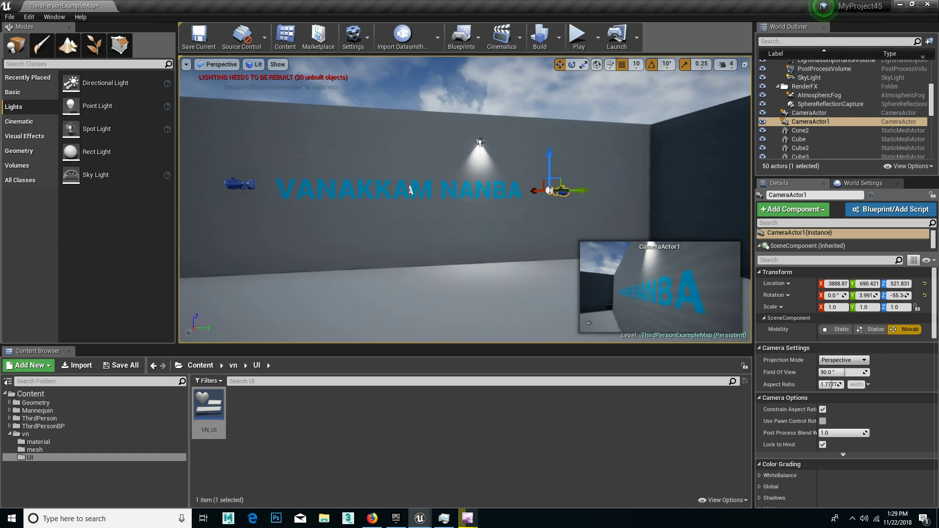
pyautogui.scroll(-2, 551, 254)
pyautogui.scroll(-2, 443, 179)
pyautogui.scroll(-1, 454, 166)
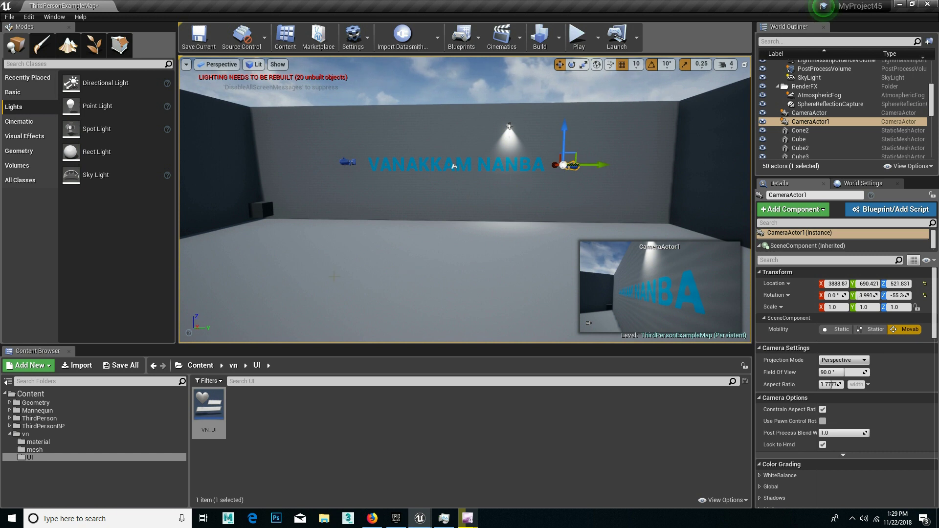
pyautogui.click(577, 35)
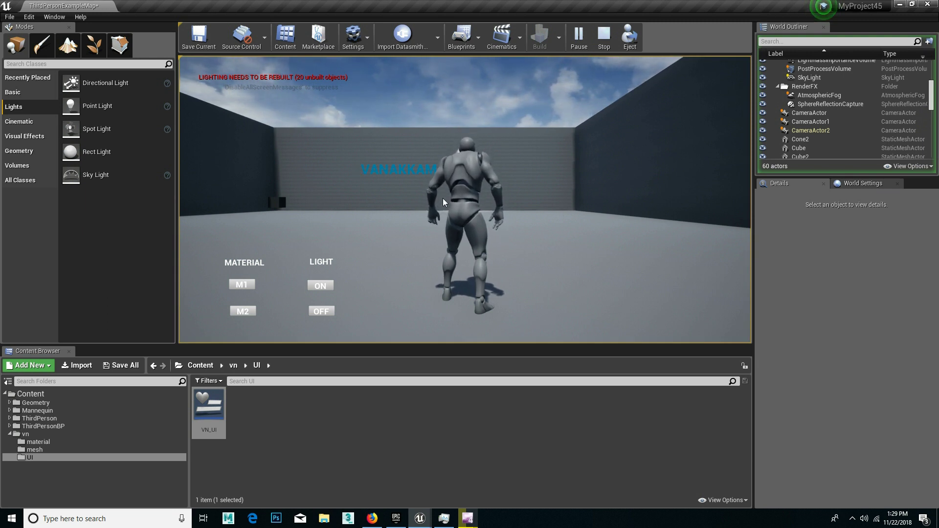
pyautogui.press('Escape')
pyautogui.moveTo(442, 198)
pyautogui.mouseDown()
pyautogui.moveTo(498, 214)
pyautogui.moveTo(602, 184)
pyautogui.moveTo(711, 168)
pyautogui.mouseUp()
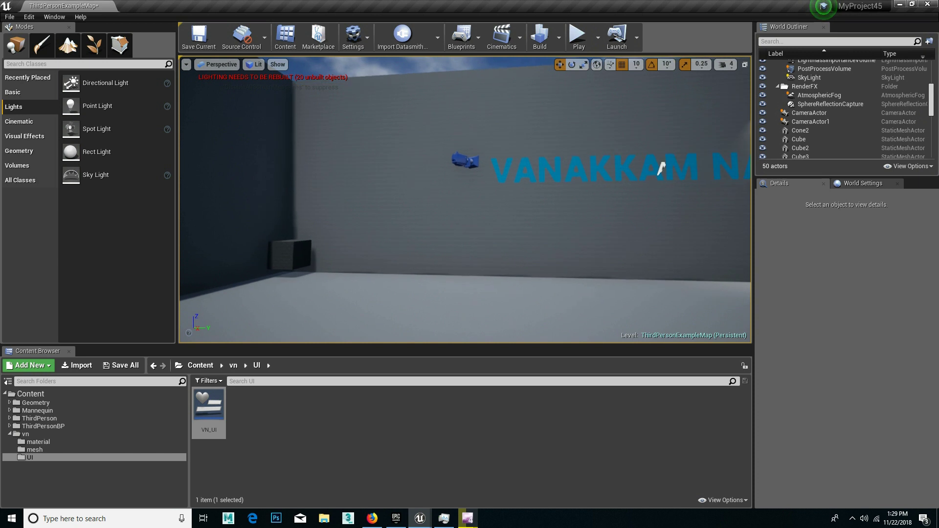
# - Convert the first CameraActor into a CameraActor_Blueprint class saved in Content/vn/mesh
pyautogui.click(522, 161)
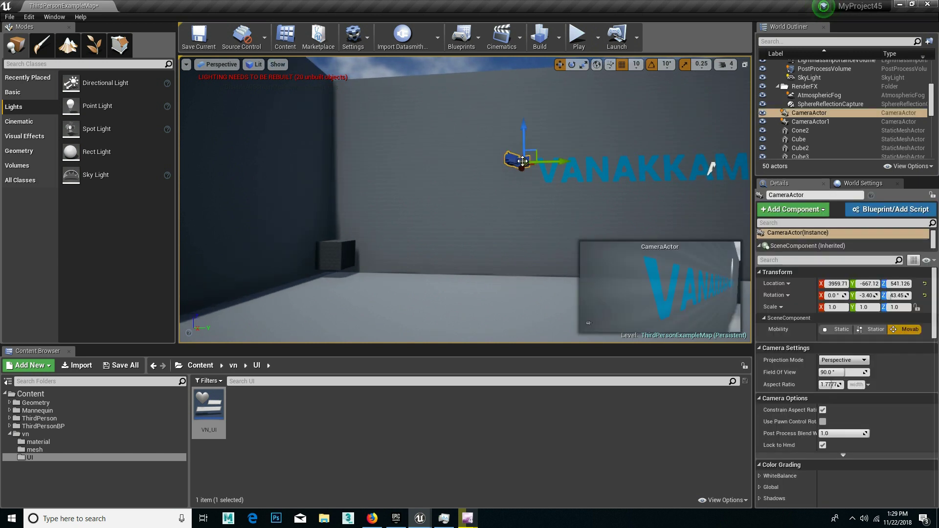
pyautogui.click(883, 214)
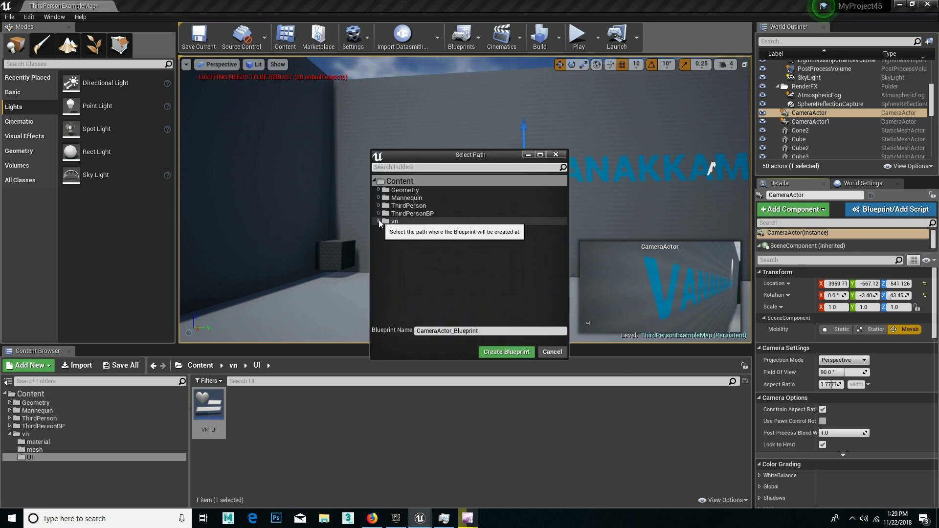
pyautogui.click(378, 221)
pyautogui.click(403, 239)
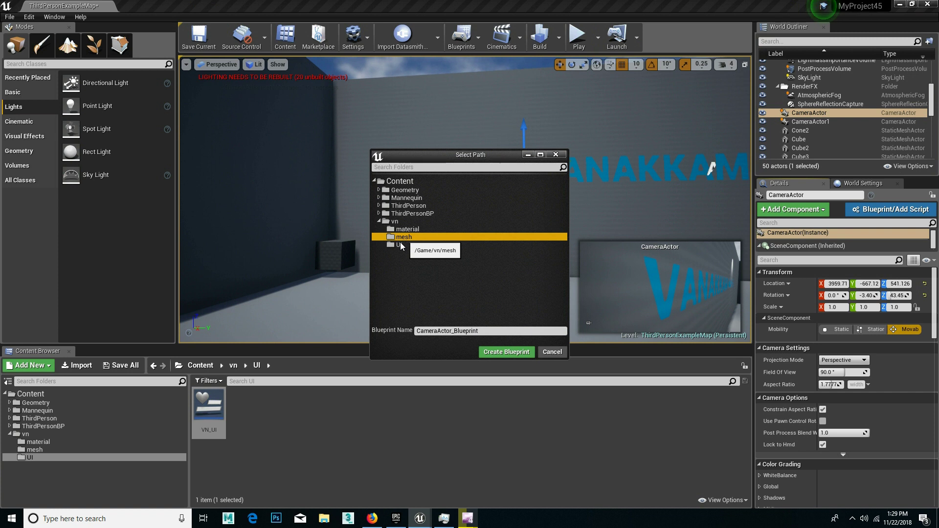
pyautogui.click(507, 352)
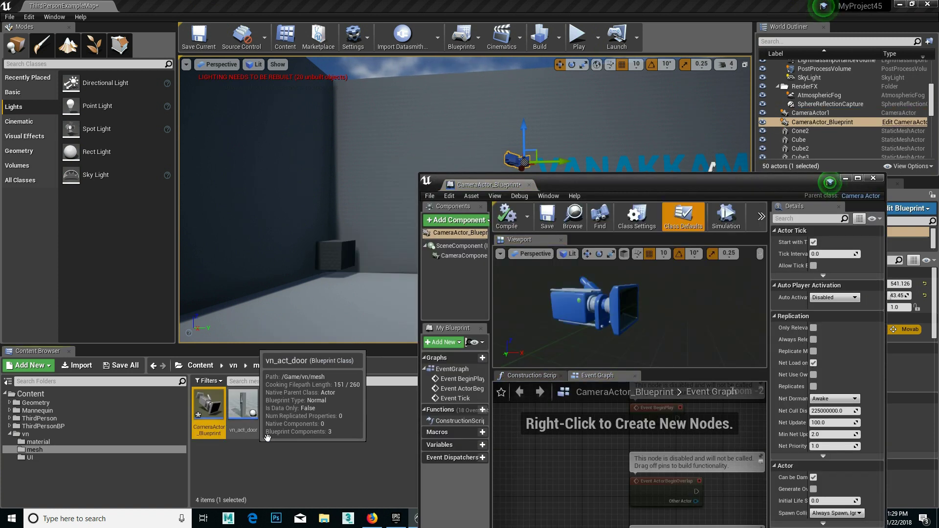
# - Enable Only Relevant, Always Relevant, Replicate Movement, Net Use Owner Relevancy and Replicates on the blueprint
pyautogui.click(546, 217)
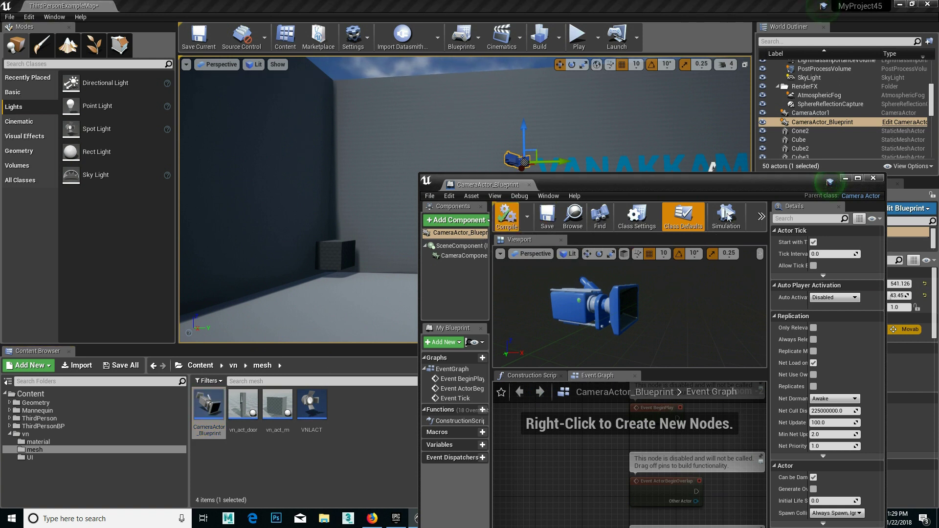
pyautogui.moveTo(732, 184); pyautogui.dragTo(607, 137)
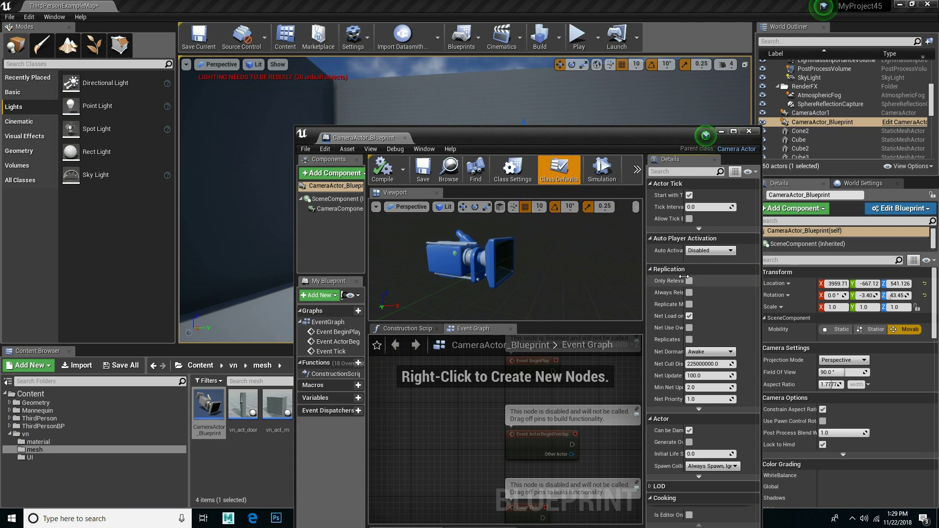
pyautogui.click(689, 281)
pyautogui.click(690, 293)
pyautogui.click(689, 304)
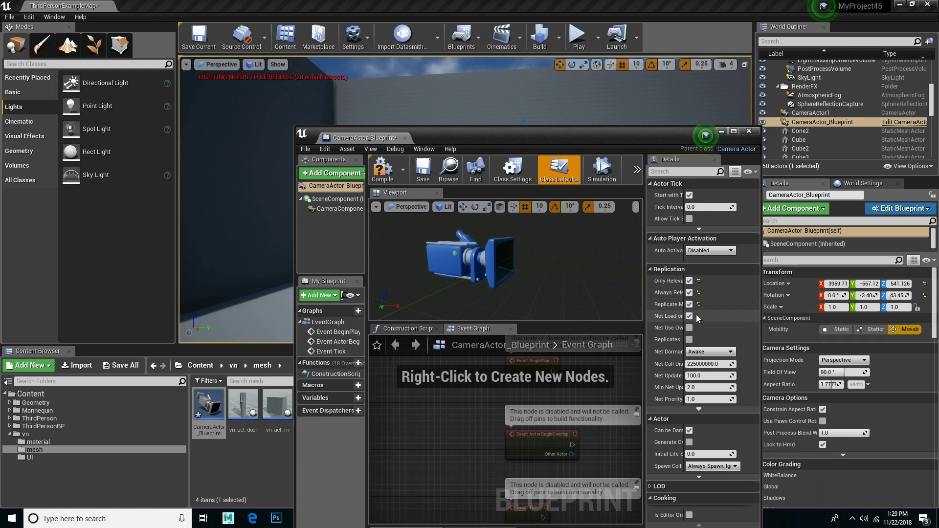
pyautogui.click(688, 328)
pyautogui.click(689, 339)
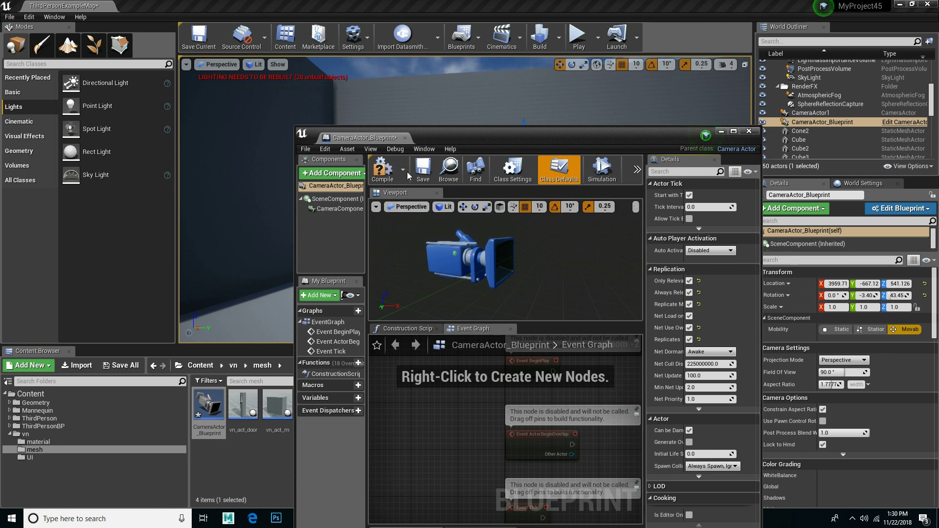
# - Save, compile and close CameraActor_Blueprint
pyautogui.click(424, 164)
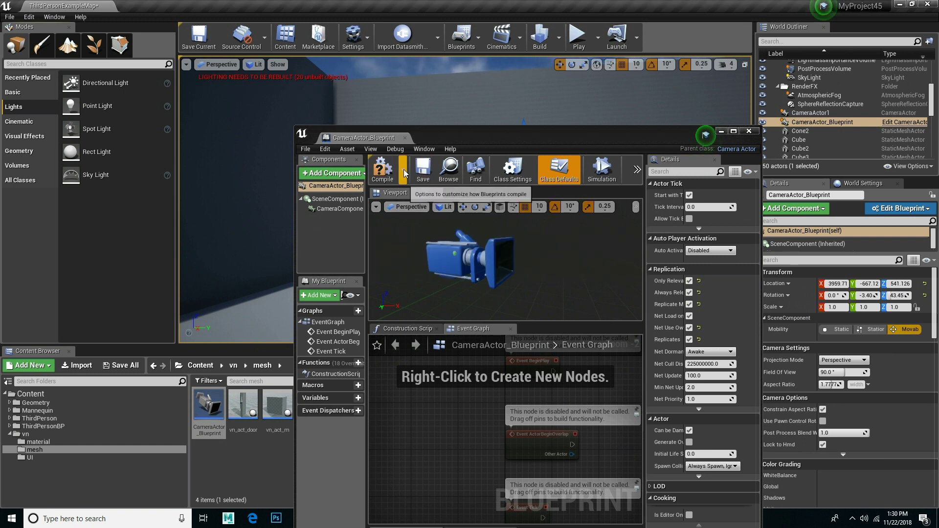
pyautogui.click(383, 174)
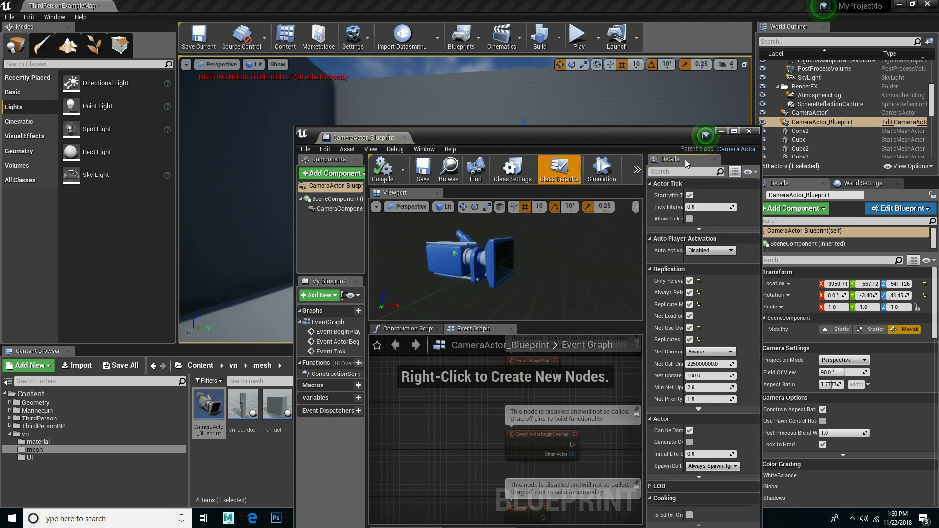
pyautogui.click(748, 132)
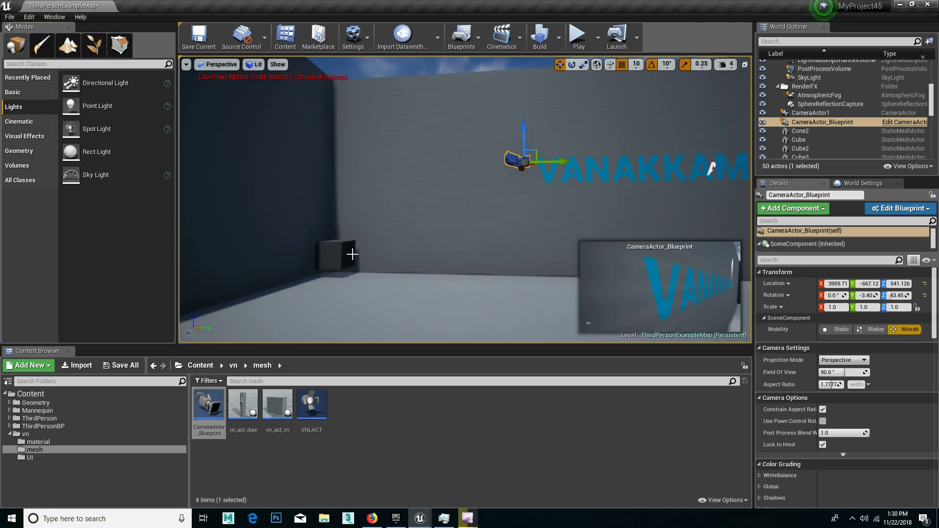
# - Open the VN_UI widget from the UI folder and select its canvas panel
pyautogui.click(73, 458)
pyautogui.doubleClick(214, 403)
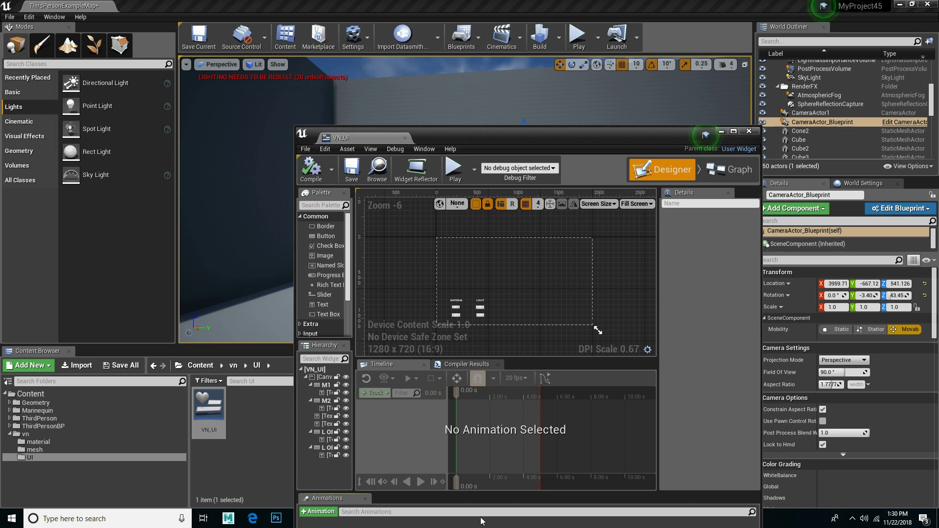
pyautogui.scroll(3, 491, 330)
pyautogui.scroll(-1, 489, 331)
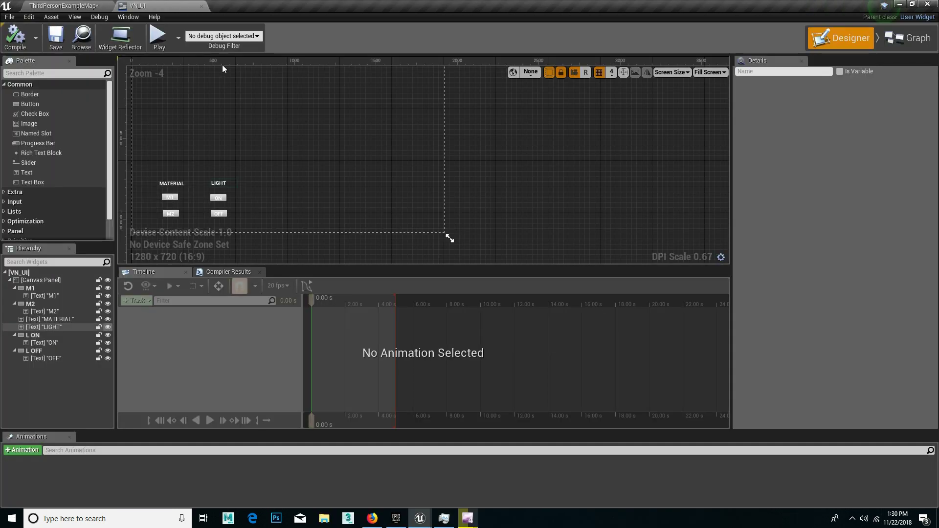
pyautogui.click(225, 125)
pyautogui.scroll(2, 337, 186)
pyautogui.scroll(3, 342, 198)
# - Duplicate the LIGHT heading, retitle it CAMERA and place it beside LIGHT
pyautogui.click(323, 176)
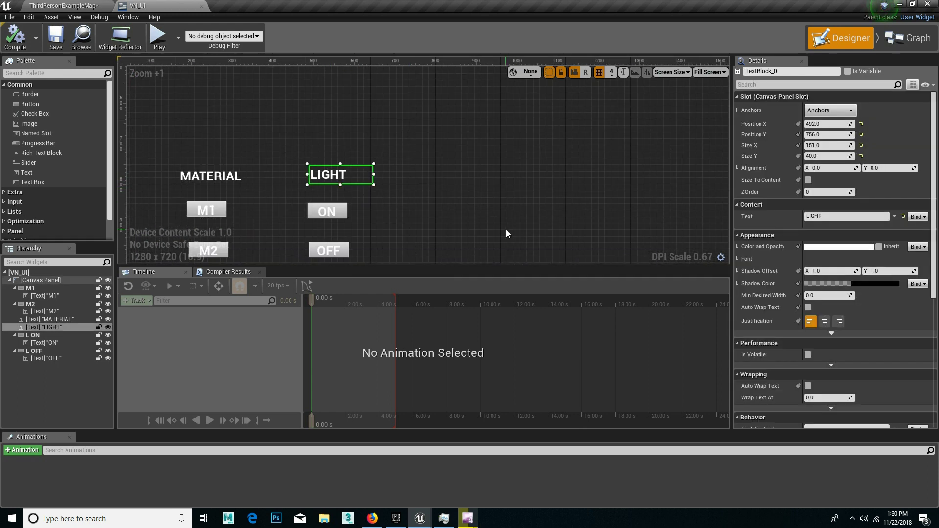
pyautogui.click(418, 178)
pyautogui.hotkey('ctrl', 'v')
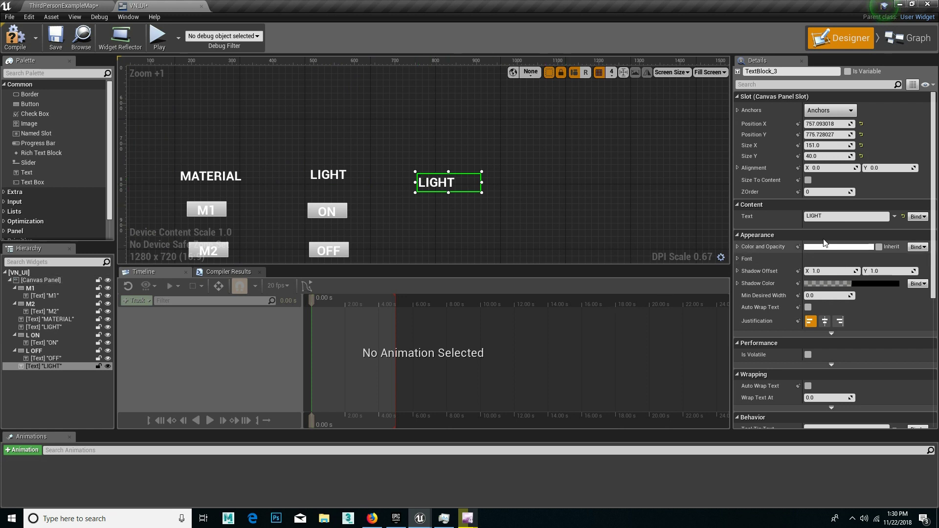
pyautogui.click(846, 216)
pyautogui.write('CAMERA')
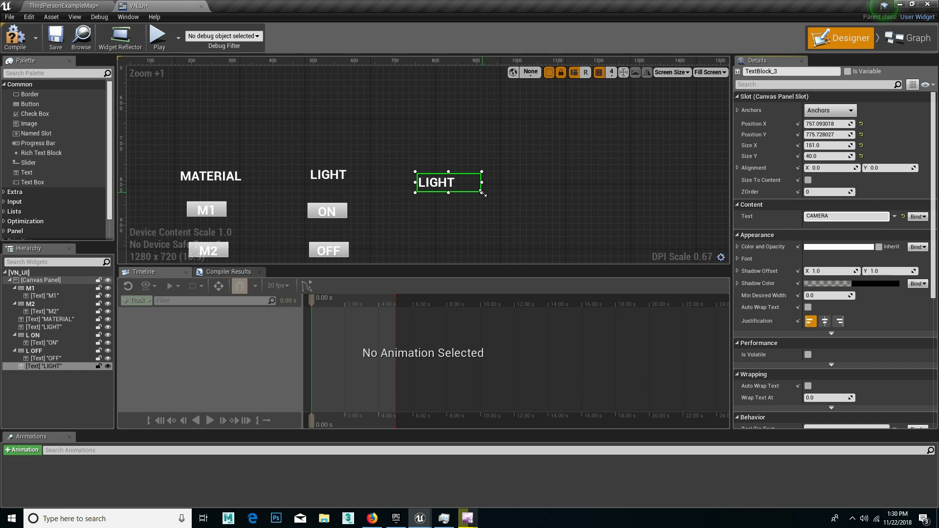
pyautogui.click(449, 202)
pyautogui.moveTo(437, 182); pyautogui.dragTo(436, 177)
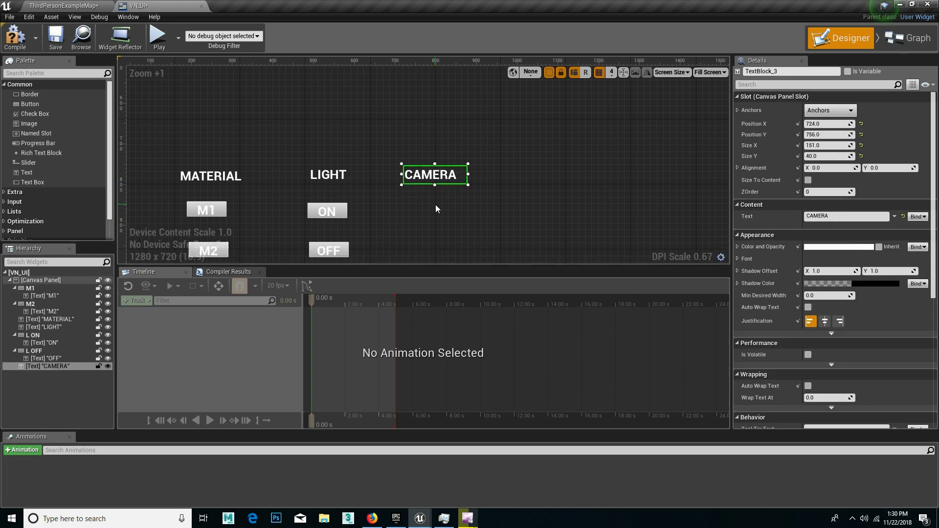
# - Add two blank buttons stacked under the CAMERA heading
pyautogui.scroll(-1, 436, 205)
pyautogui.moveTo(30, 104)
pyautogui.mouseDown()
pyautogui.moveTo(418, 217)
pyautogui.moveTo(418, 208)
pyautogui.mouseUp()
pyautogui.moveTo(42, 123); pyautogui.dragTo(419, 236)
# - Paste the ON label into the top camera button and change its text to C1
pyautogui.click(347, 213)
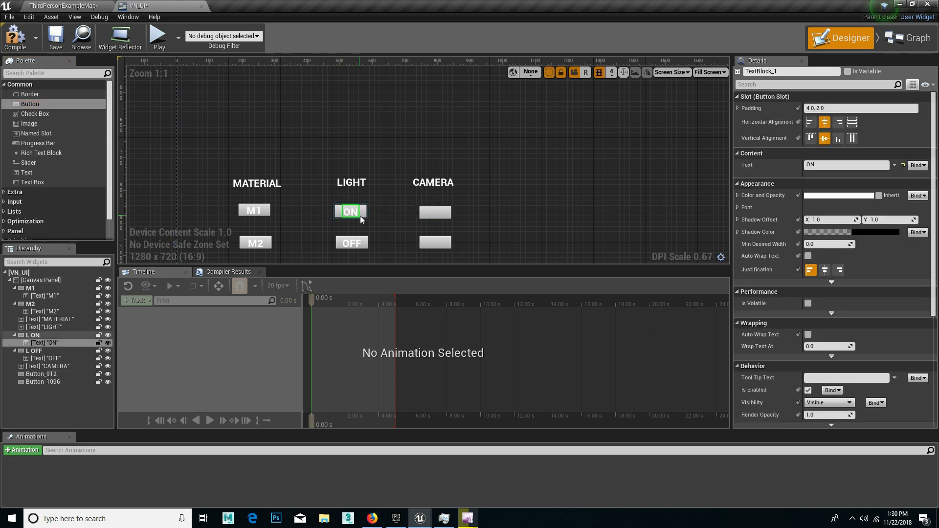
pyautogui.click(421, 216)
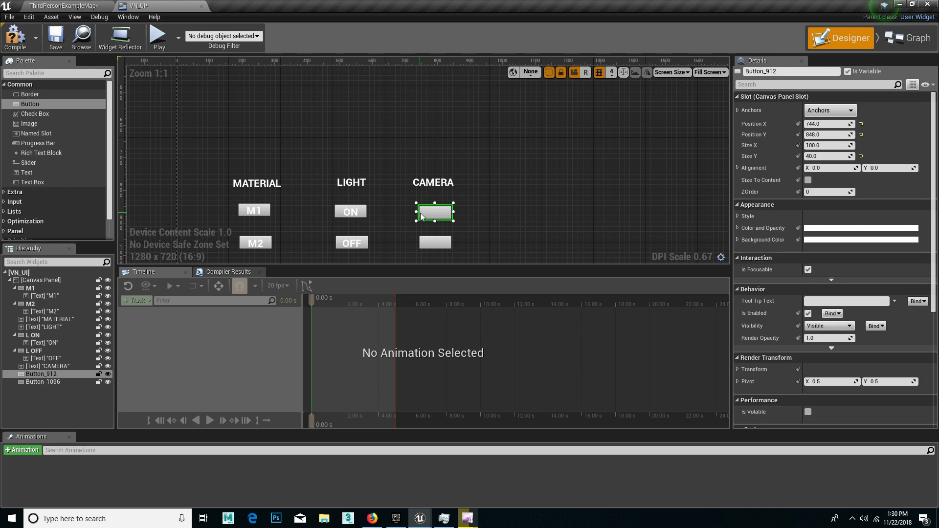
pyautogui.hotkey('ctrl', 'v')
pyautogui.click(846, 165)
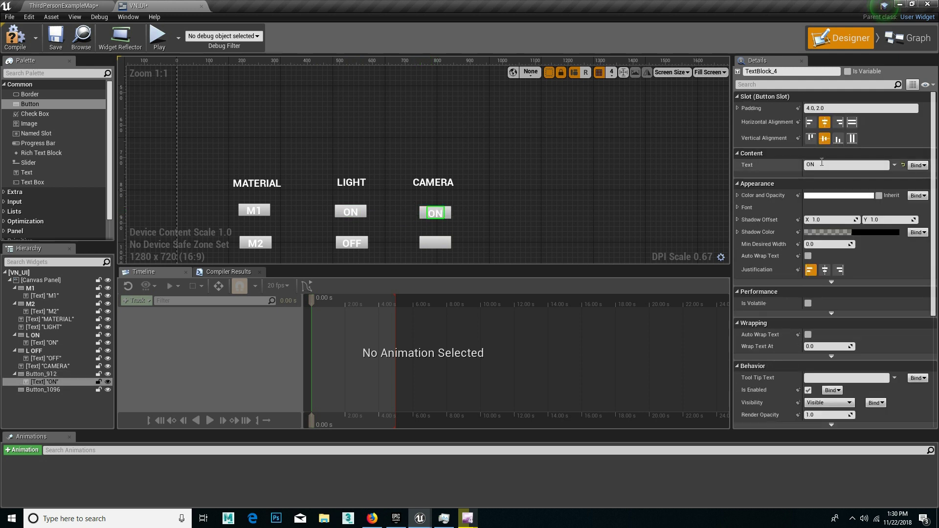
pyautogui.write('C1')
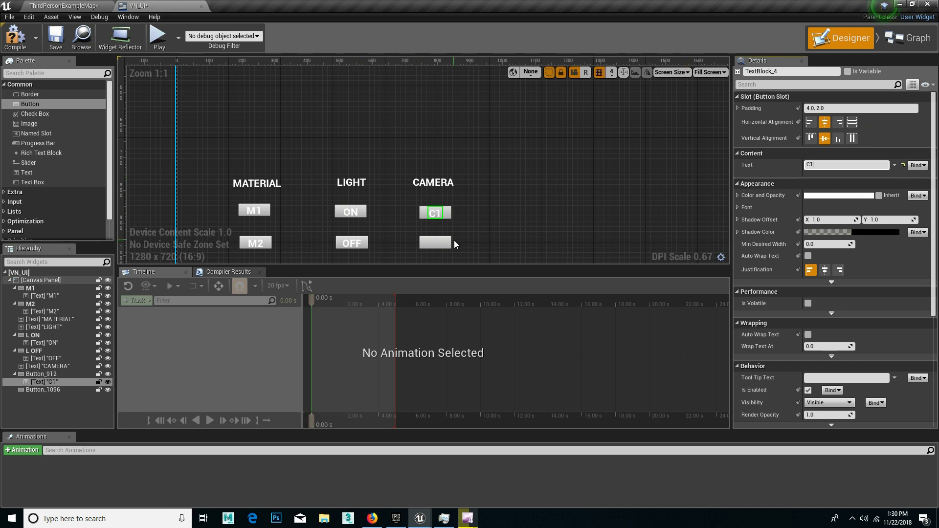
pyautogui.click(468, 232)
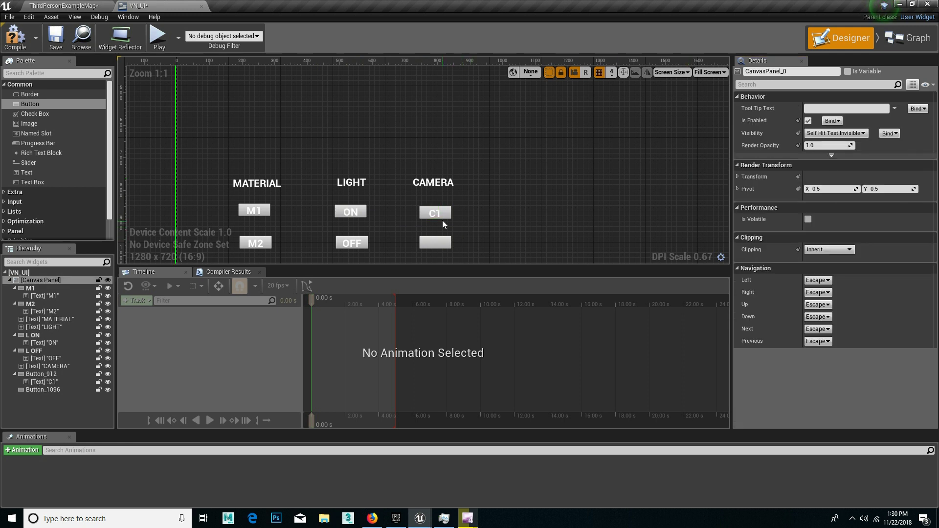
# - Paste the C1 label into the lower camera button and change its text to C2
pyautogui.click(439, 218)
pyautogui.click(438, 244)
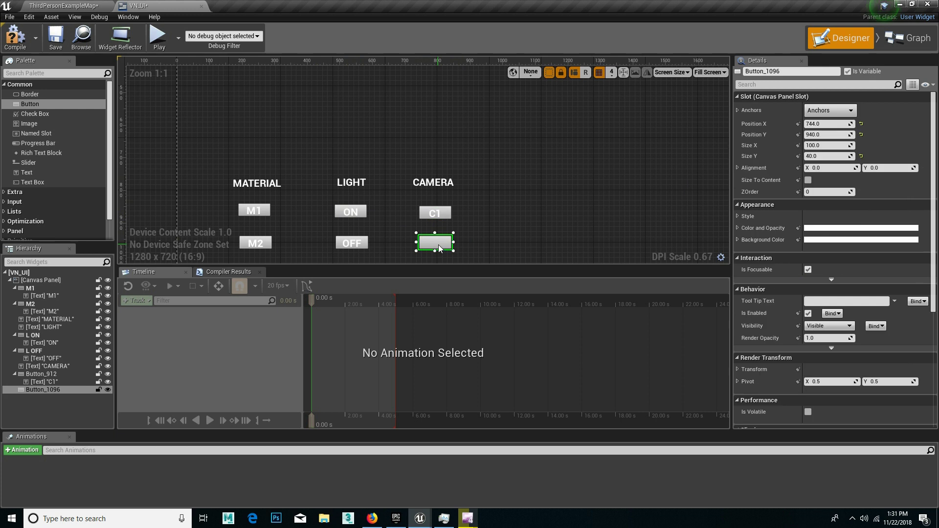
pyautogui.hotkey('ctrl', 'v')
pyautogui.click(831, 164)
pyautogui.press('BackSpace')
pyautogui.write('2')
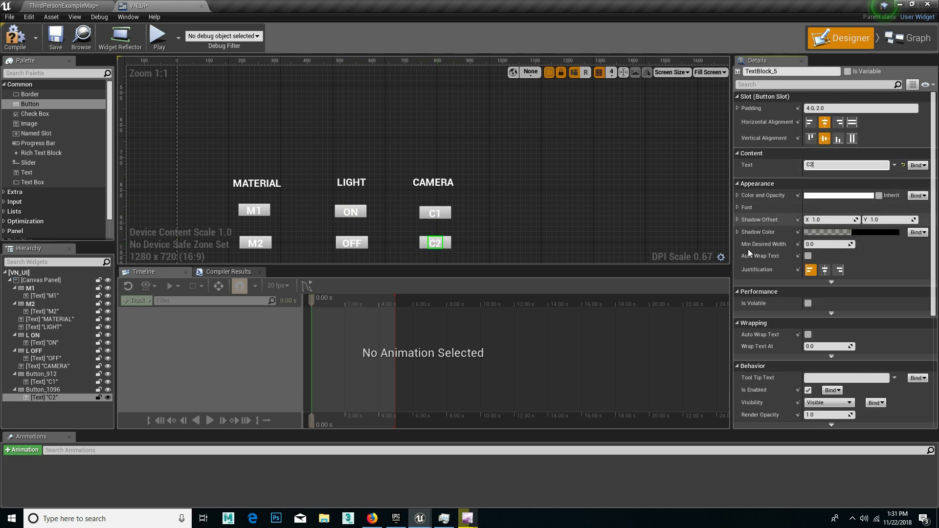
pyautogui.click(484, 223)
# - Frame the whole widget layout and switch to the VN_UI event graph
pyautogui.scroll(-1, 484, 223)
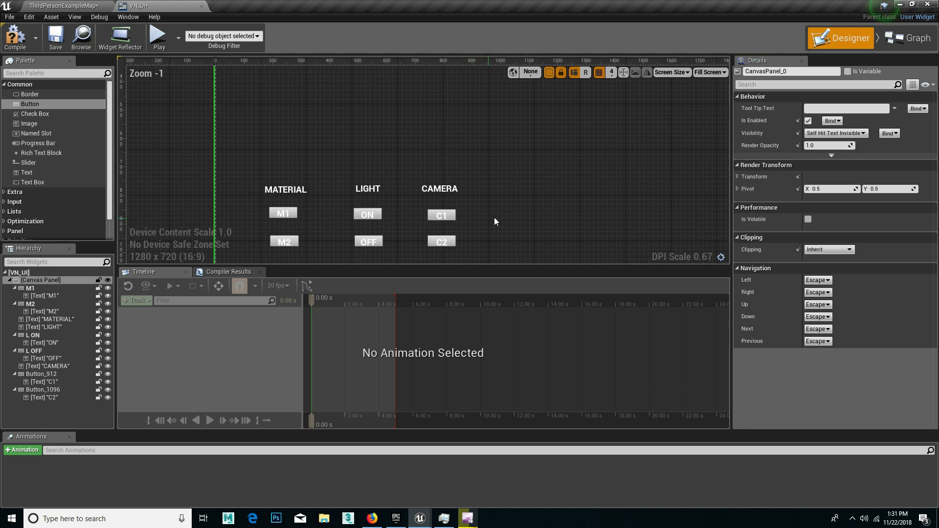
pyautogui.moveTo(500, 215); pyautogui.dragTo(492, 172, button='right')
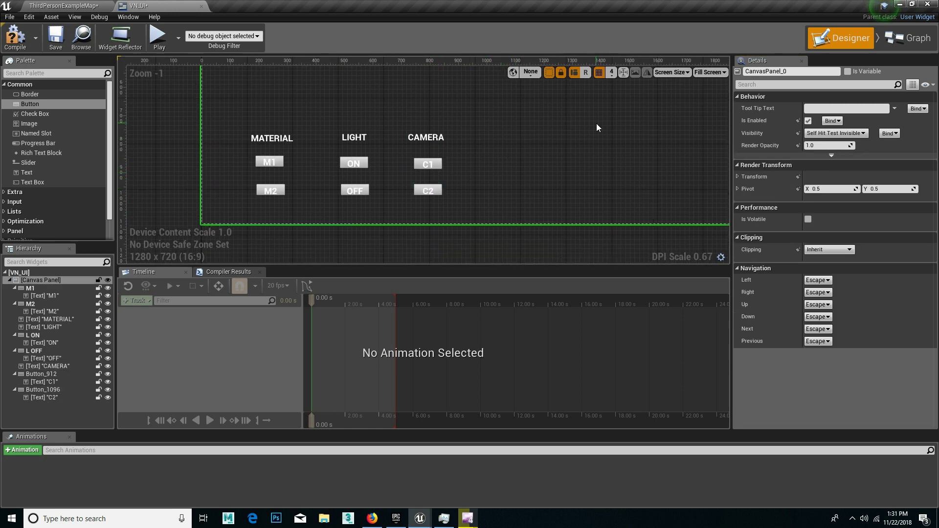
pyautogui.click(912, 35)
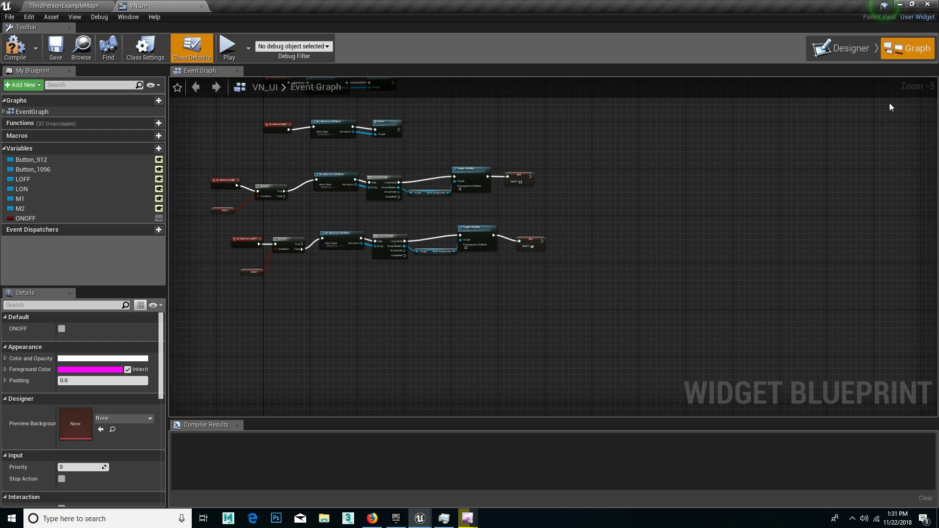
# - In the Designer Hierarchy, rename Button_912 to C1 and Button_1096 to C2
pyautogui.click(851, 46)
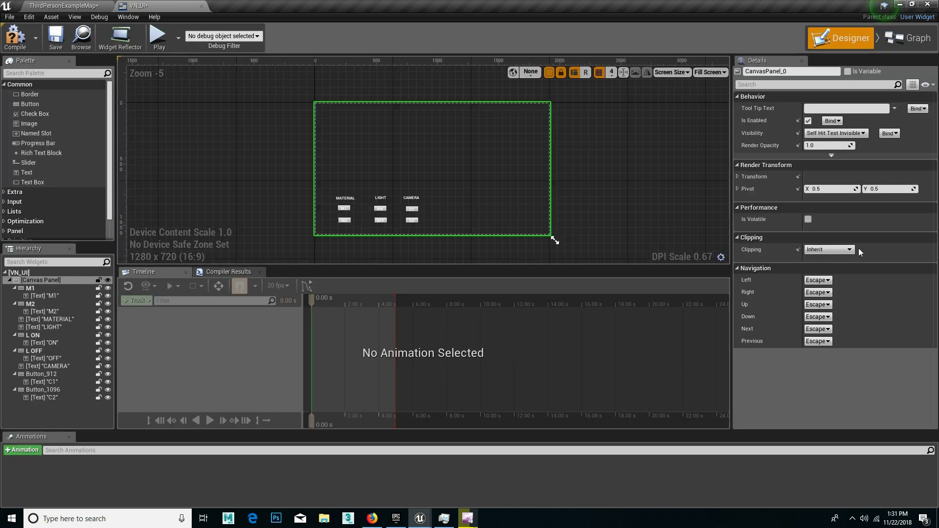
pyautogui.click(37, 376)
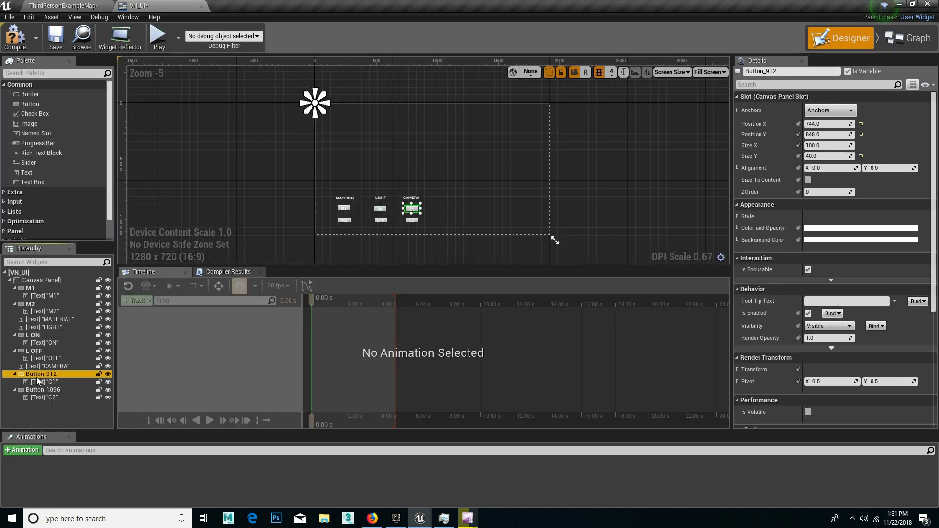
pyautogui.doubleClick(40, 375)
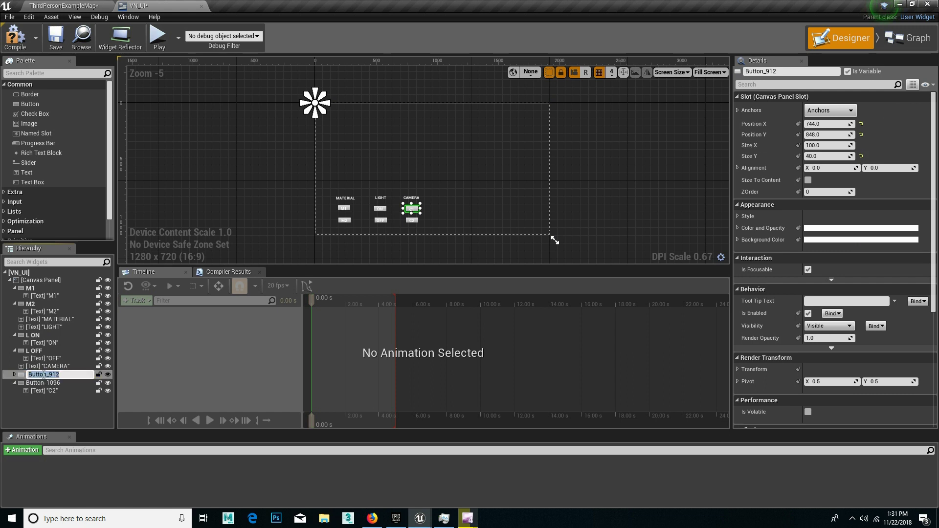
pyautogui.write('C')
pyautogui.click(36, 385)
pyautogui.doubleClick(37, 383)
pyautogui.write('C')
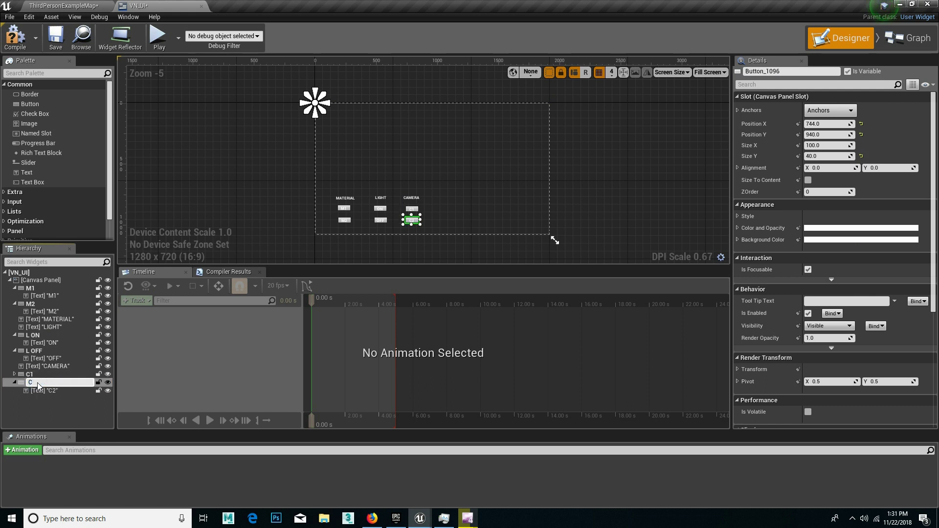
pyautogui.write('2')
pyautogui.press('Return')
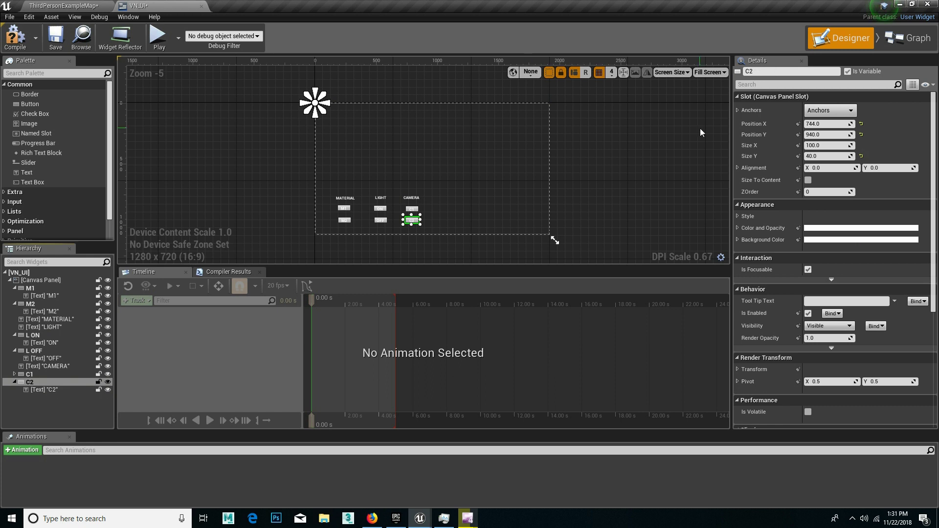
# - Add On Clicked event nodes for the C1 and C2 button variables
pyautogui.click(887, 46)
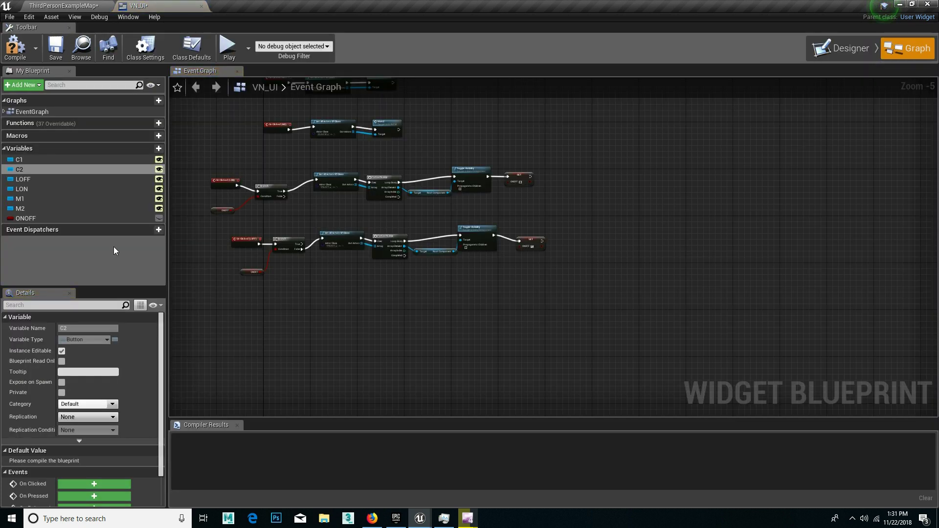
pyautogui.click(24, 160)
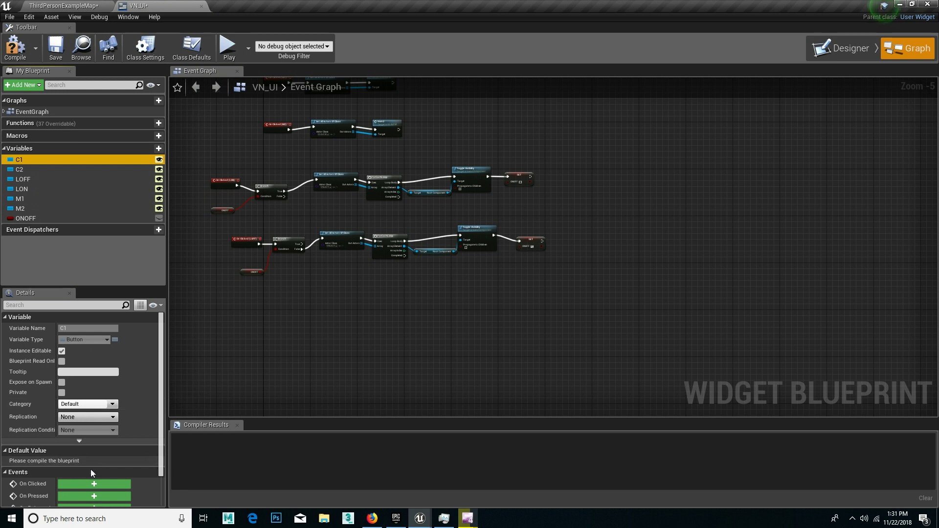
pyautogui.click(97, 482)
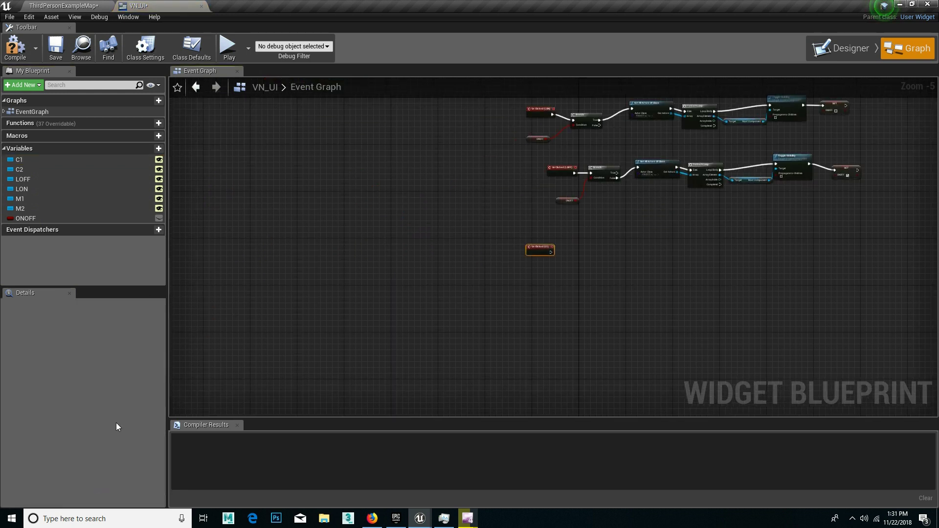
pyautogui.click(20, 169)
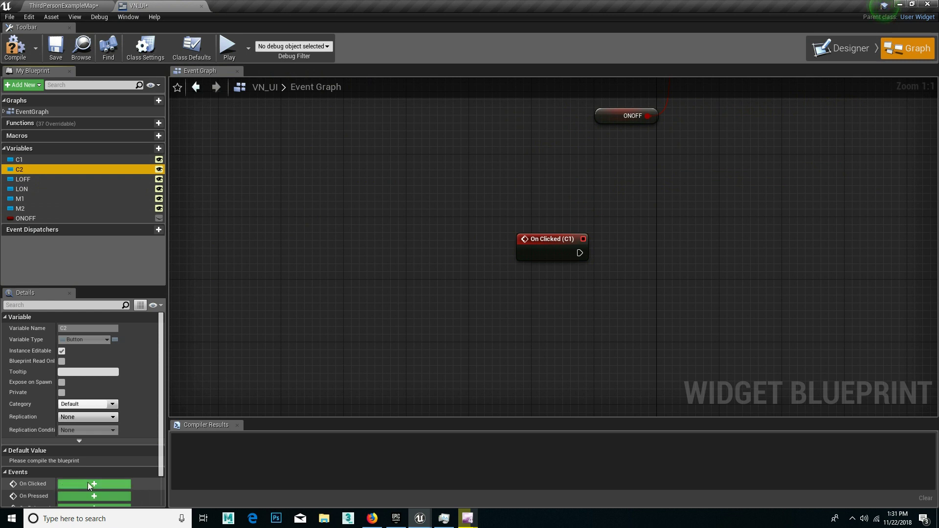
pyautogui.scroll(-2, 89, 482)
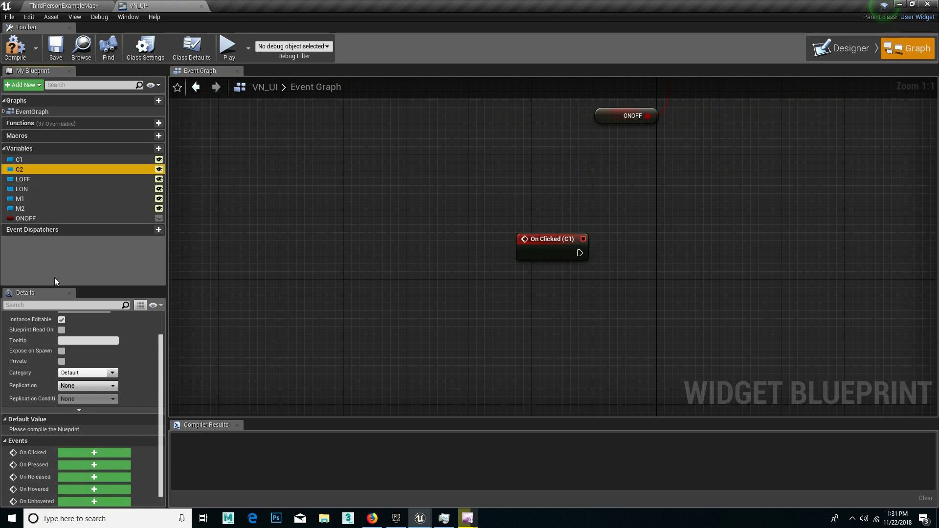
pyautogui.click(106, 452)
# - Pan the event graph toward the existing nodes, dismissing the actions list
pyautogui.moveTo(488, 231)
pyautogui.mouseDown(button='right')
pyautogui.moveTo(362, 348)
pyautogui.moveTo(374, 347)
pyautogui.mouseUp(button='right')
pyautogui.scroll(-3, 479, 268)
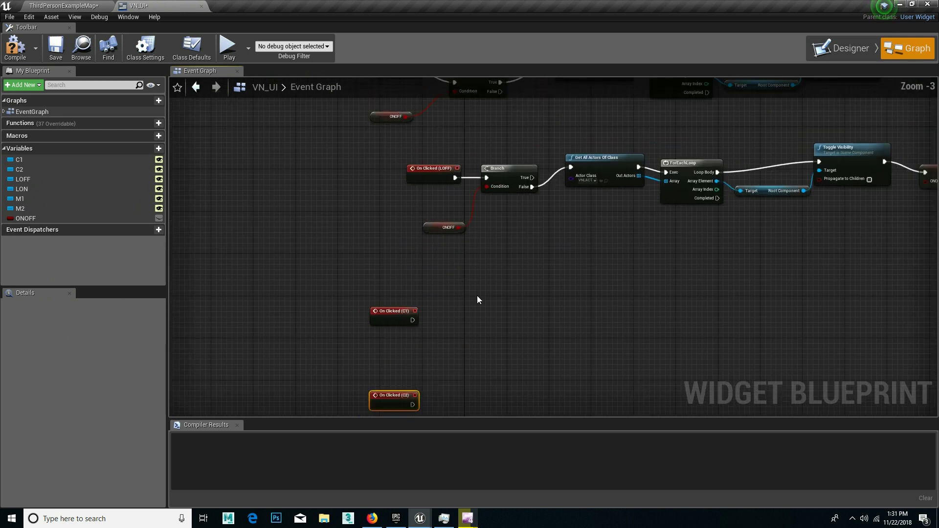
pyautogui.rightClick(448, 256)
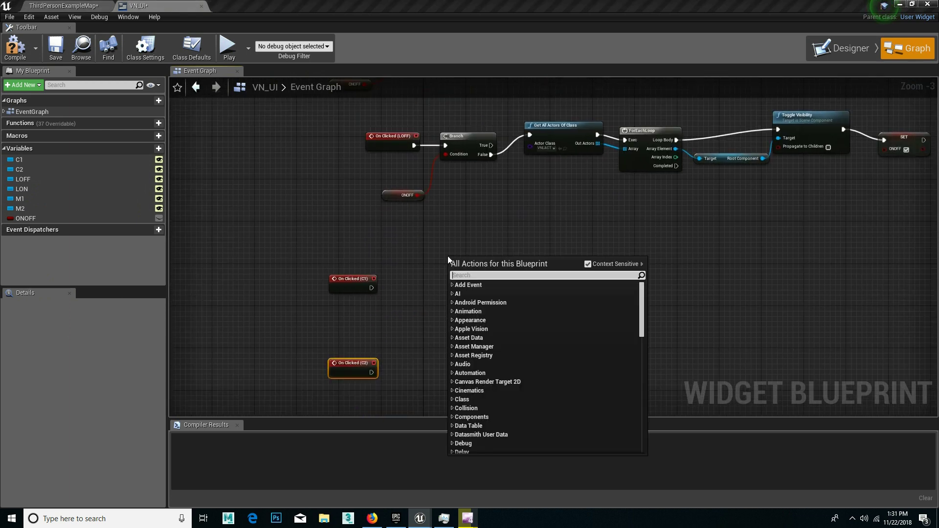
pyautogui.moveTo(559, 182); pyautogui.dragTo(528, 177, button='right')
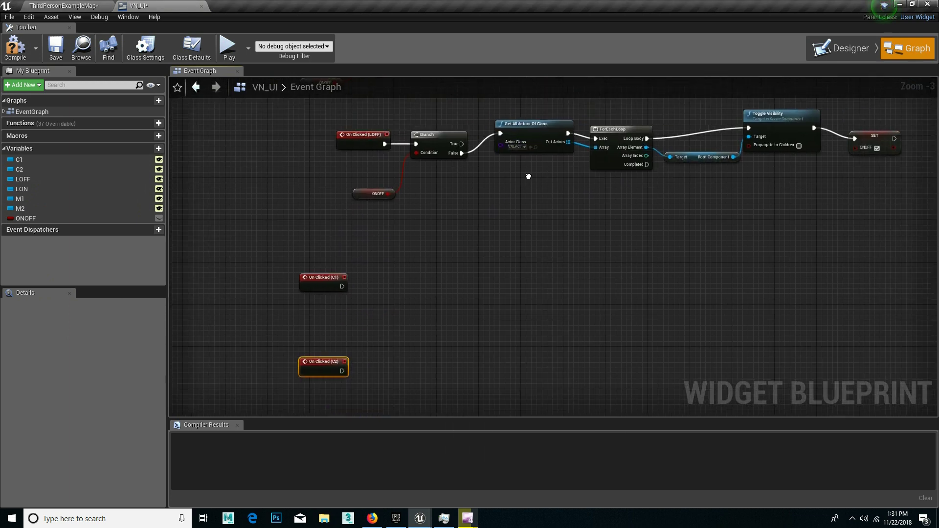
pyautogui.moveTo(472, 230); pyautogui.dragTo(460, 239, button='right')
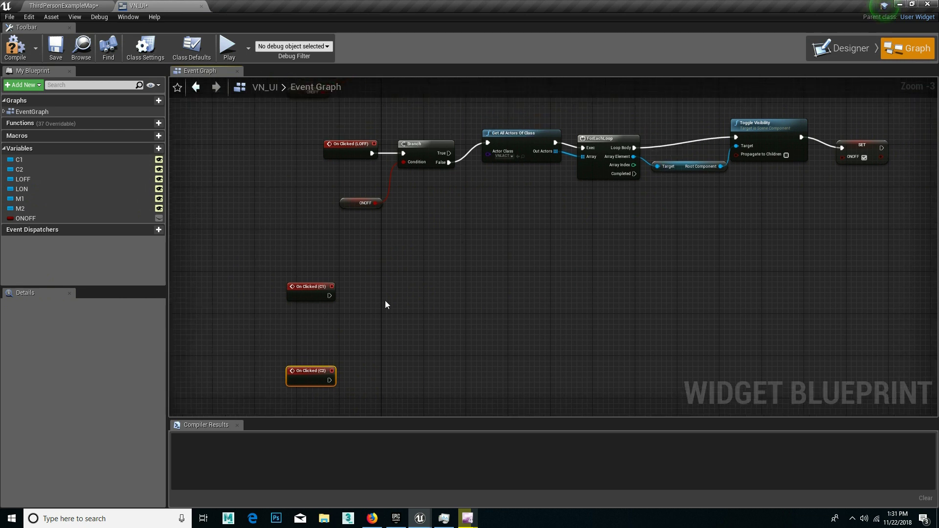
# - Attach a Get All Actors Of Class node, searched as 'GET ACTOR O', after On Clicked (C1)
pyautogui.moveTo(327, 296); pyautogui.dragTo(410, 305)
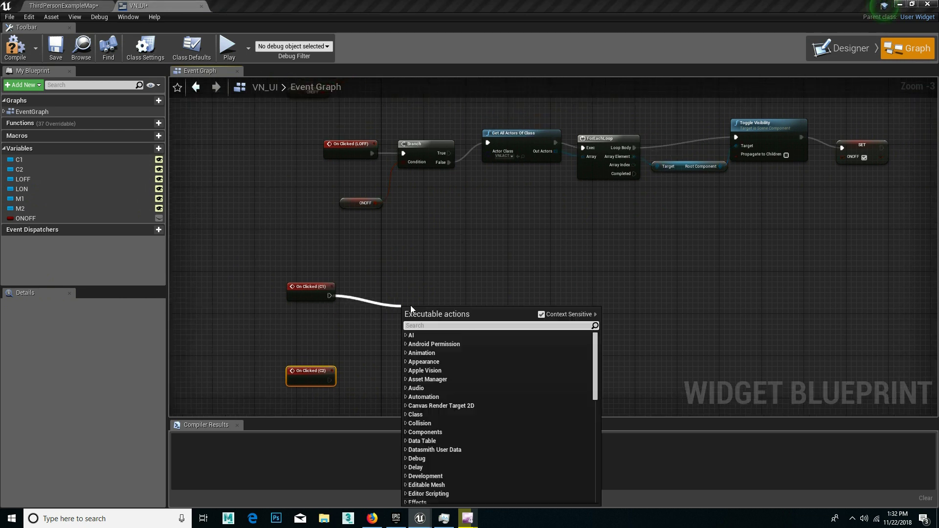
pyautogui.write('GE')
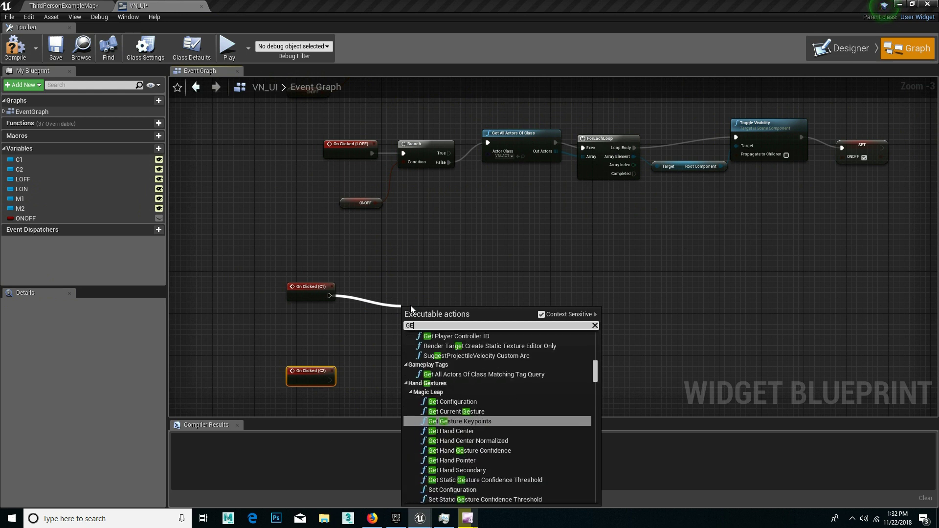
pyautogui.write('T AC')
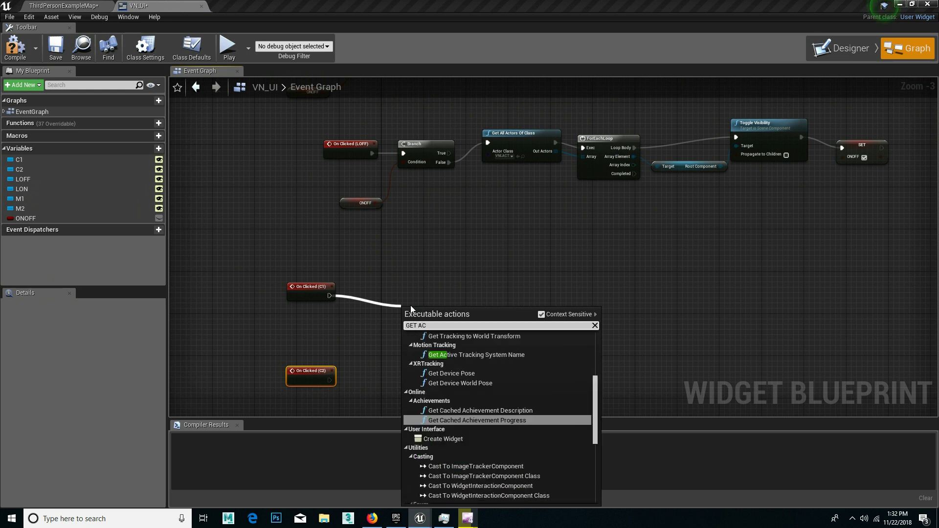
pyautogui.write('TO')
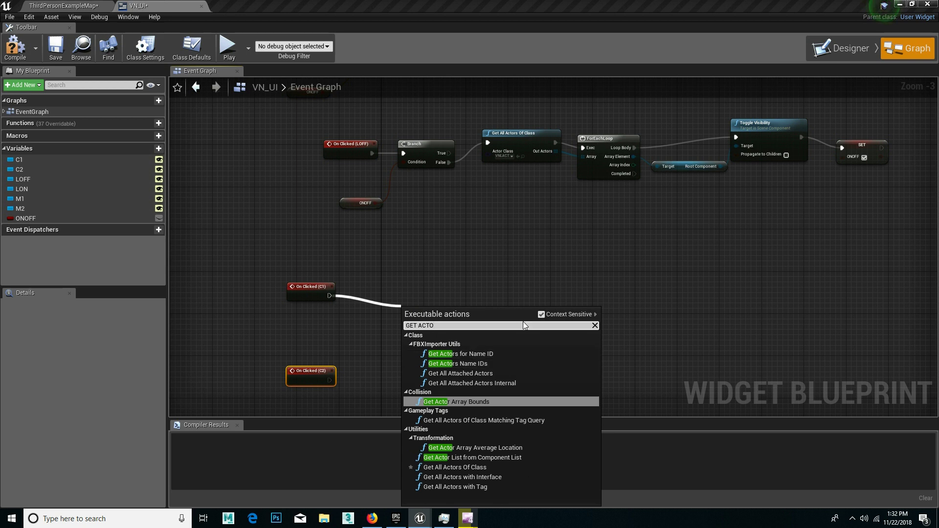
pyautogui.write('R ')
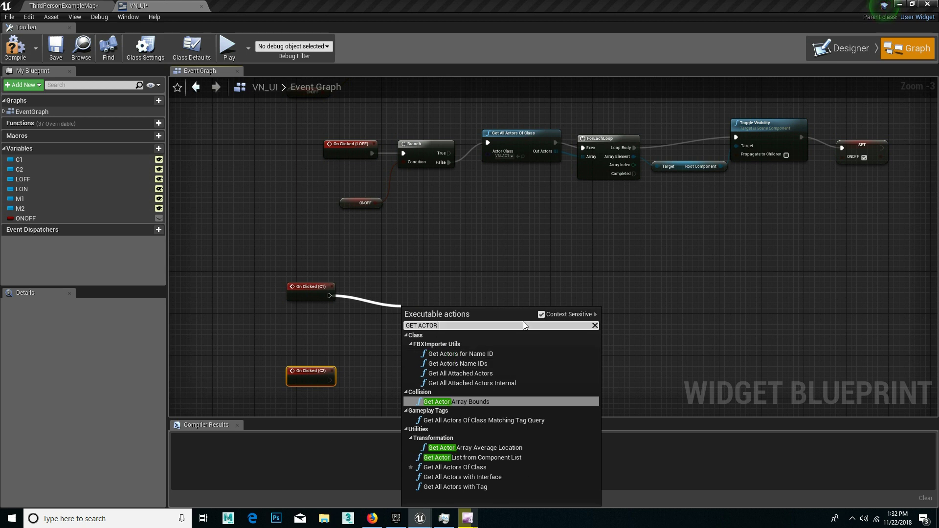
pyautogui.write('O')
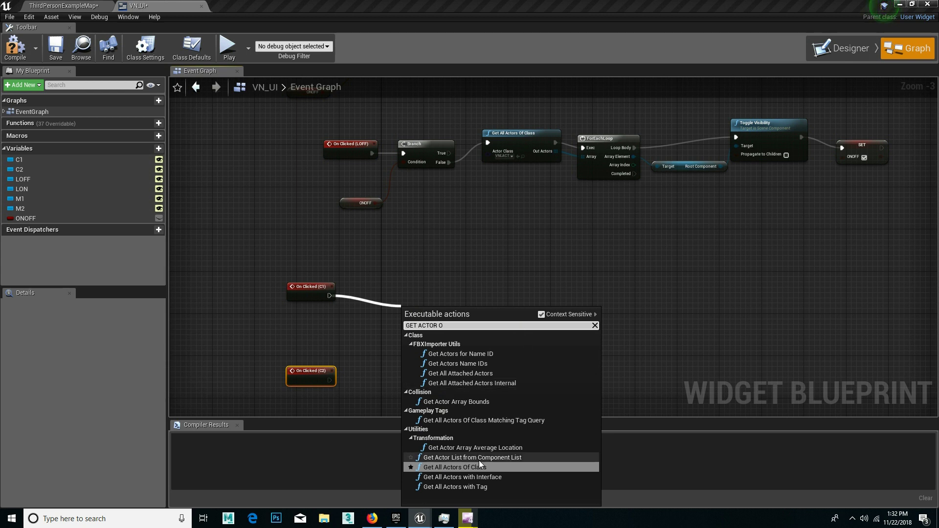
pyautogui.click(479, 465)
pyautogui.moveTo(438, 313); pyautogui.dragTo(438, 291)
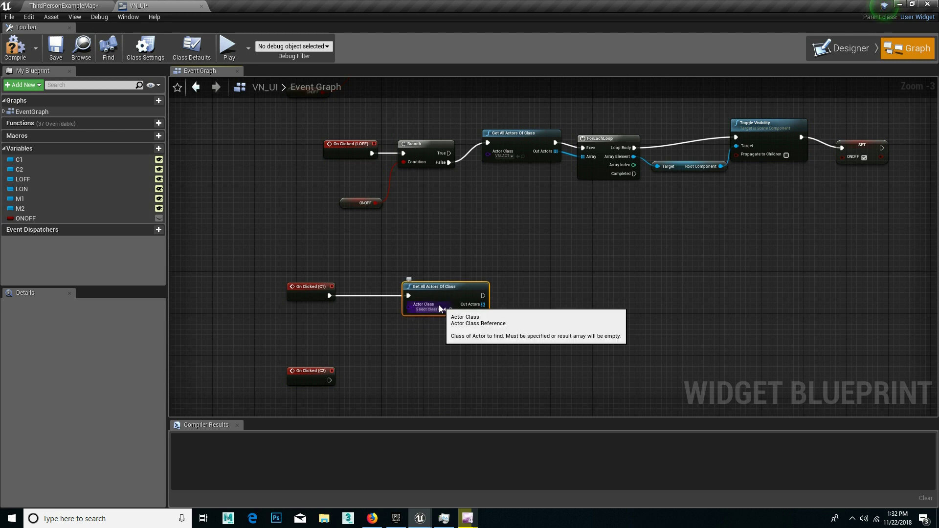
# - In the level map's Content Browser, open the mesh folder and browse its camera blueprint assets
pyautogui.click(98, 6)
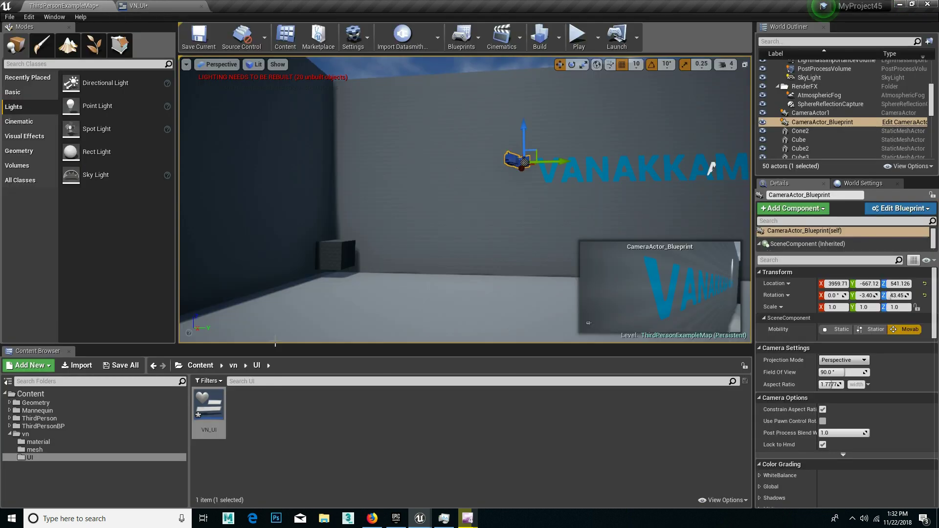
pyautogui.click(69, 449)
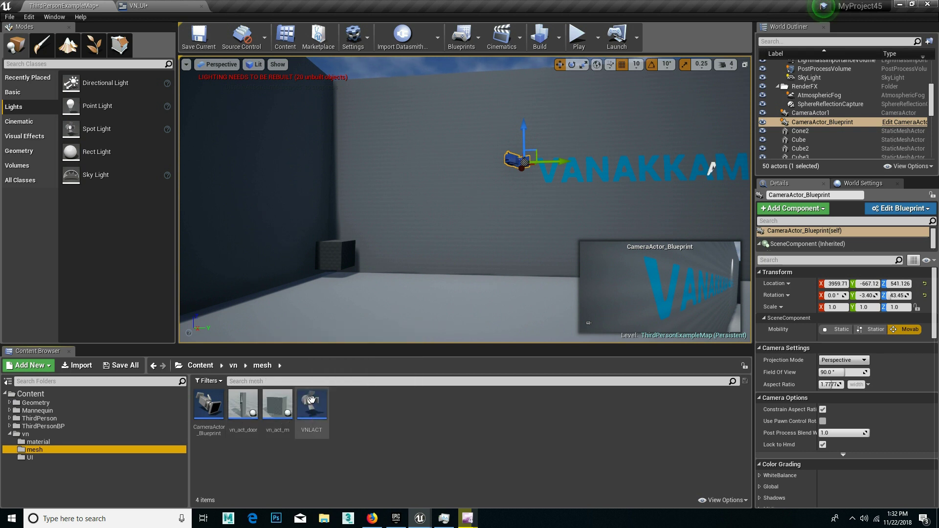
pyautogui.click(209, 408)
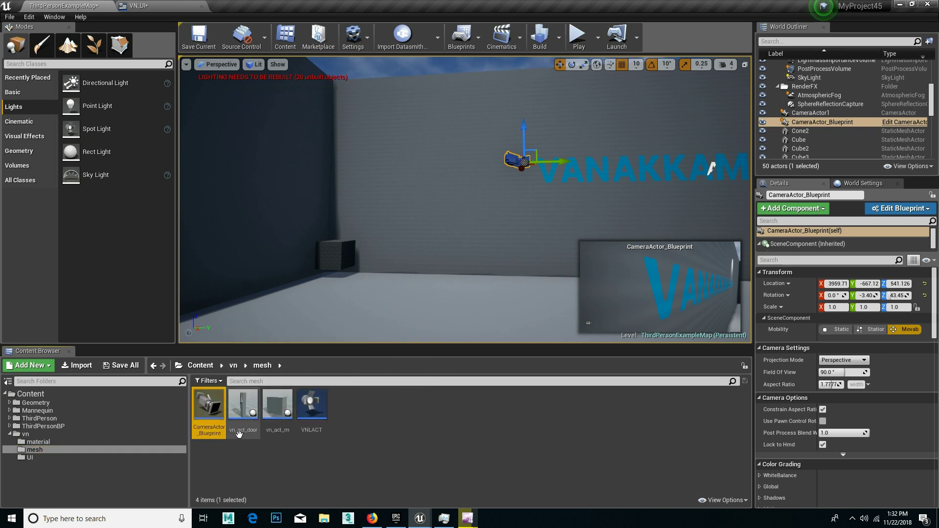
pyautogui.click(313, 418)
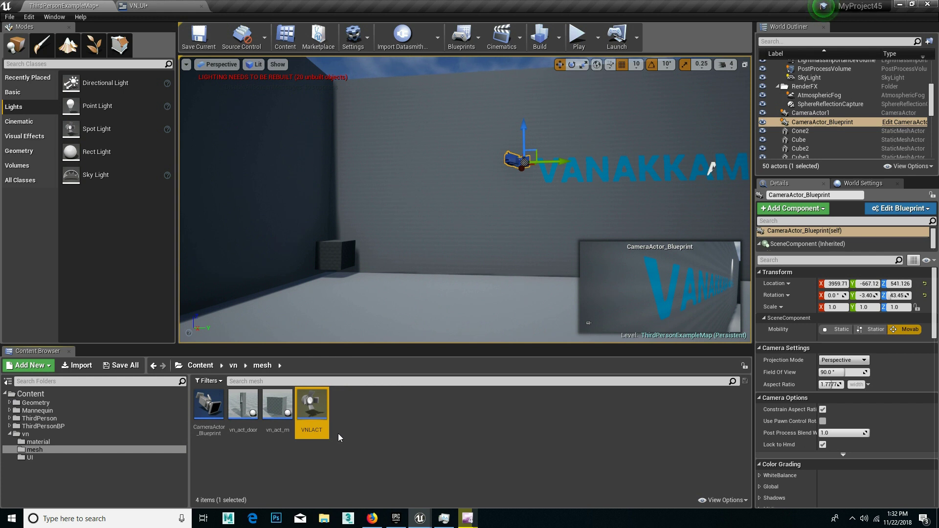
pyautogui.press('F2')
# - Rename CameraActor_Blueprint to VNCACT, then return to the VN_UI event graph
pyautogui.click(201, 409)
pyautogui.press('F2')
pyautogui.write('VNLACT')
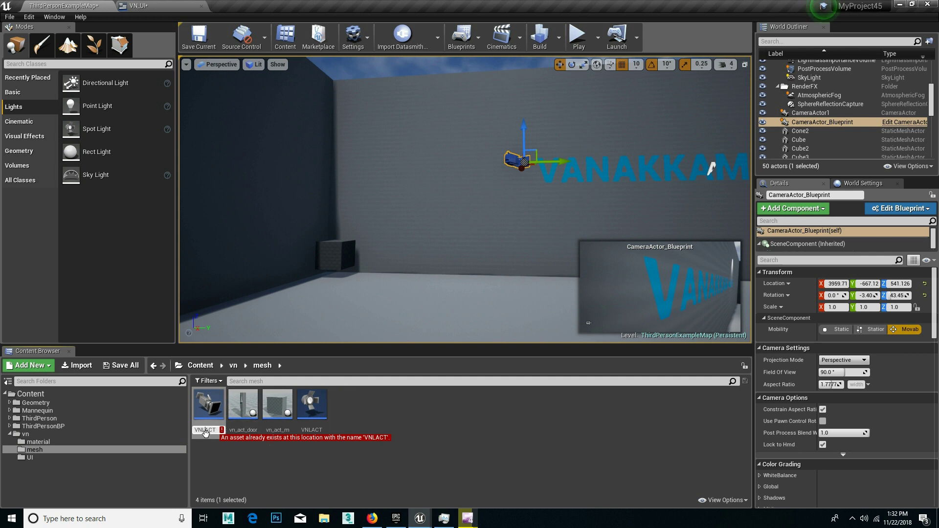
pyautogui.press('Left')
pyautogui.press('Left')
pyautogui.press('Left')
pyautogui.press('BackSpace')
pyautogui.write('C')
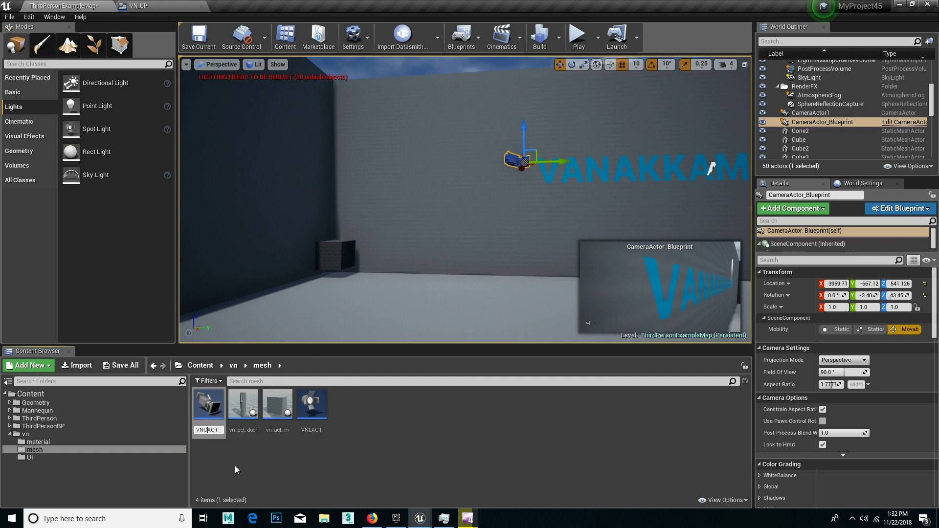
pyautogui.press('Return')
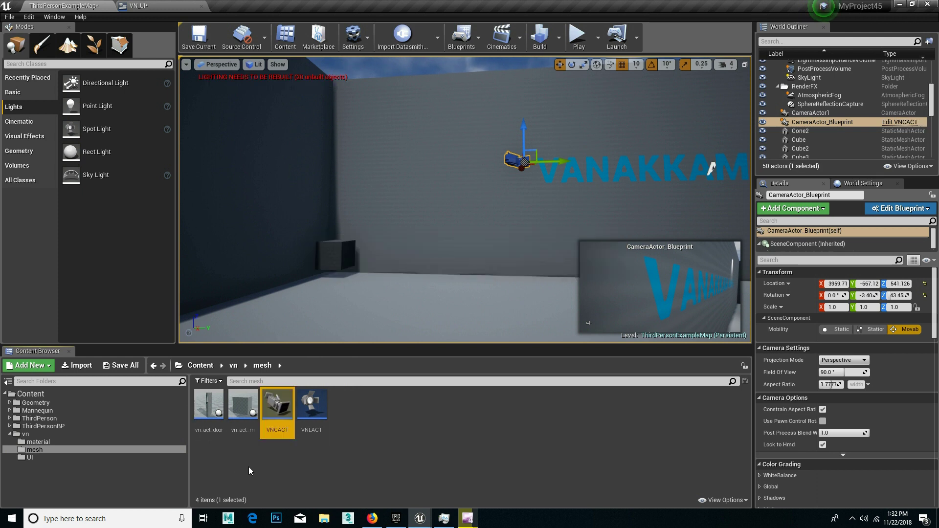
pyautogui.click(248, 467)
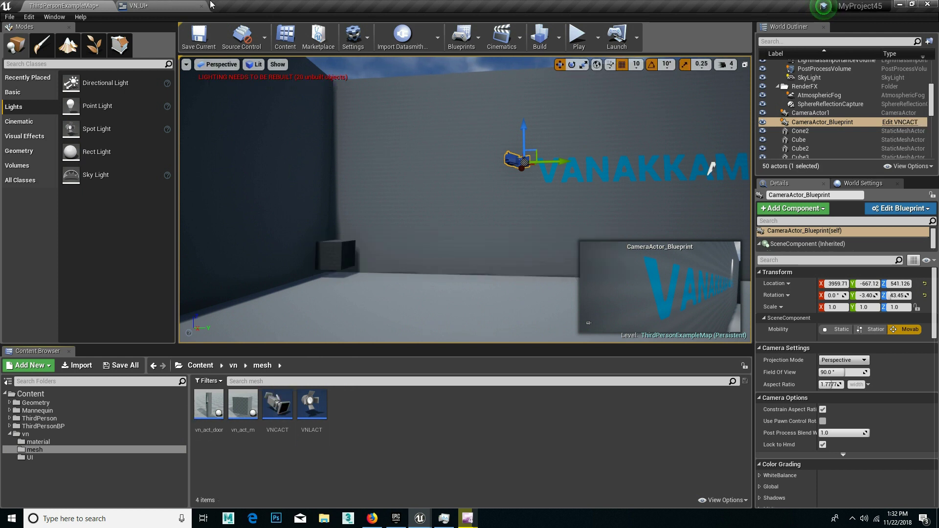
pyautogui.click(139, 6)
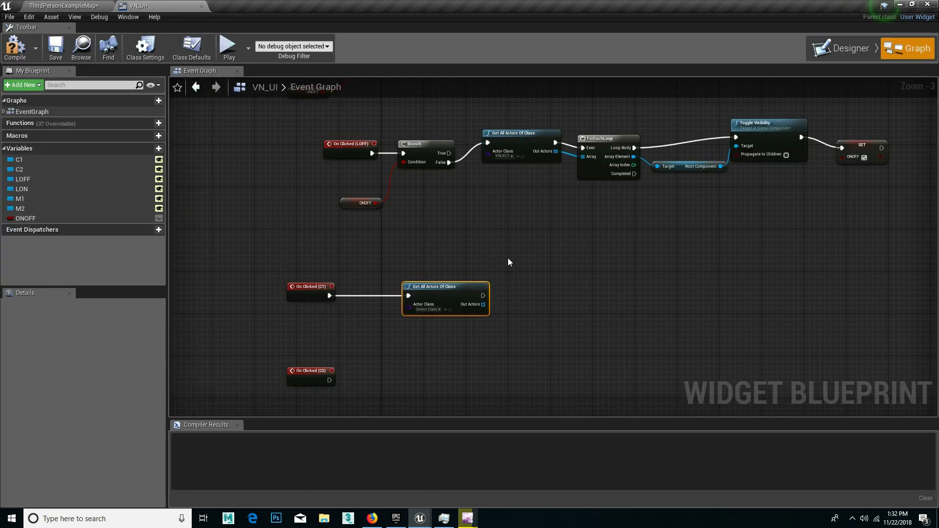
# - Filter the Actor Class list by 'VN', pick VNCACT, then recentre the graph
pyautogui.click(434, 311)
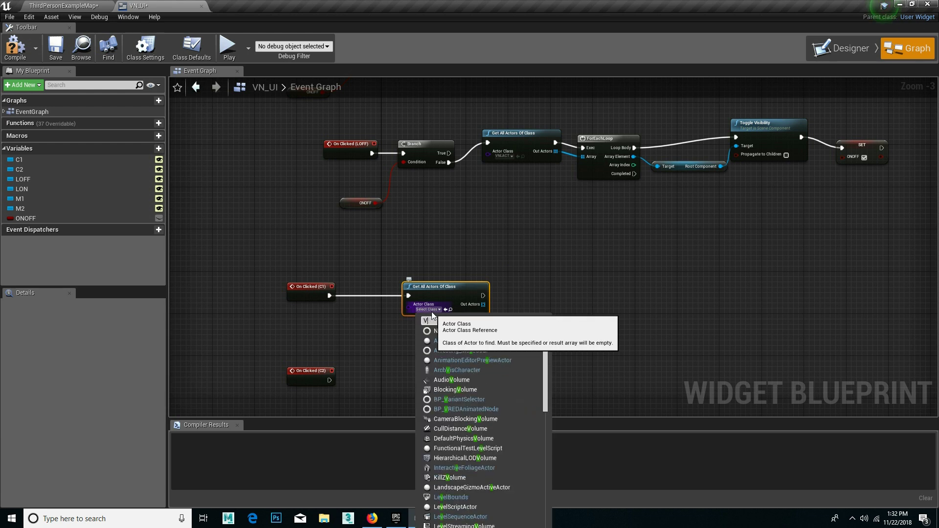
pyautogui.write('VN')
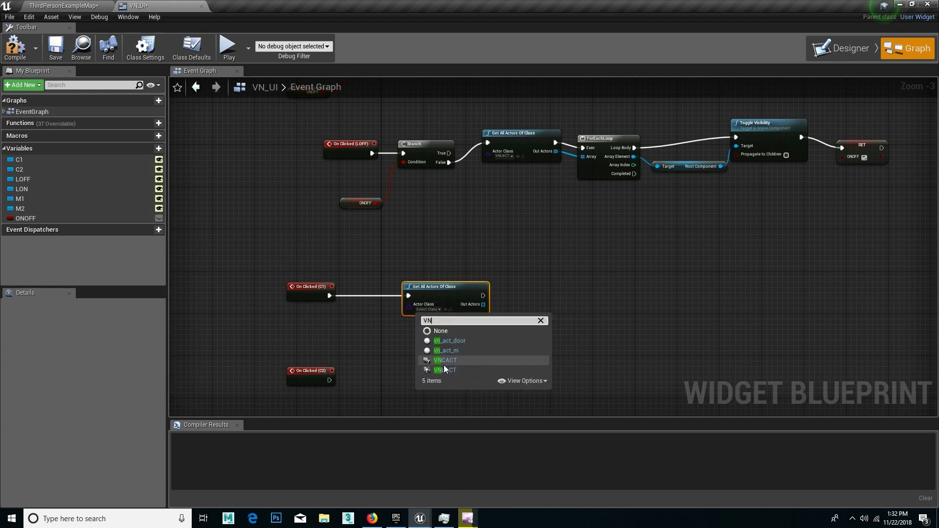
pyautogui.click(444, 363)
pyautogui.scroll(1, 483, 293)
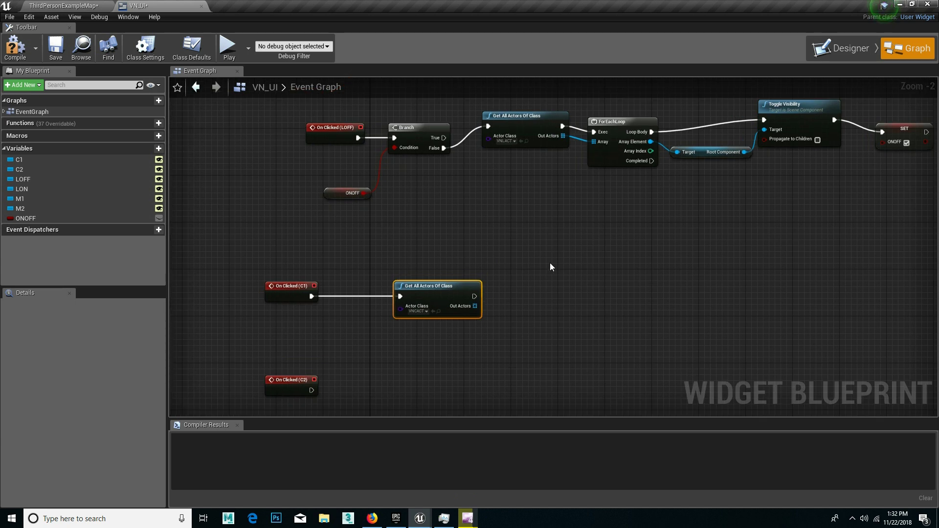
pyautogui.moveTo(673, 213); pyautogui.dragTo(613, 247, button='right')
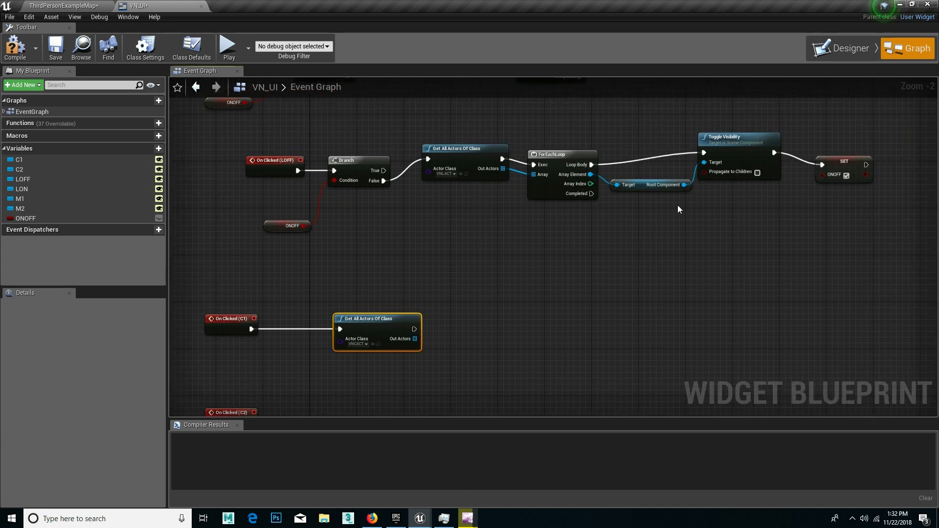
pyautogui.moveTo(717, 105); pyautogui.dragTo(756, 201)
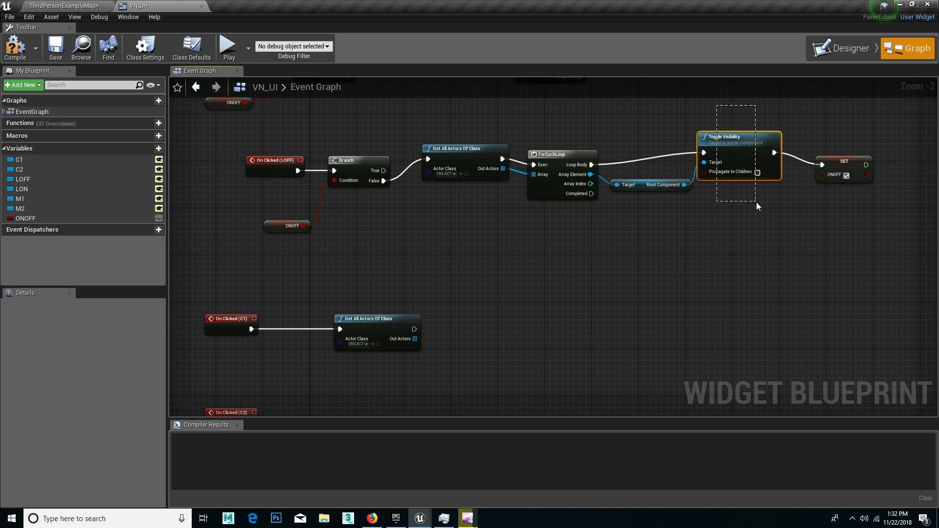
pyautogui.click(581, 399)
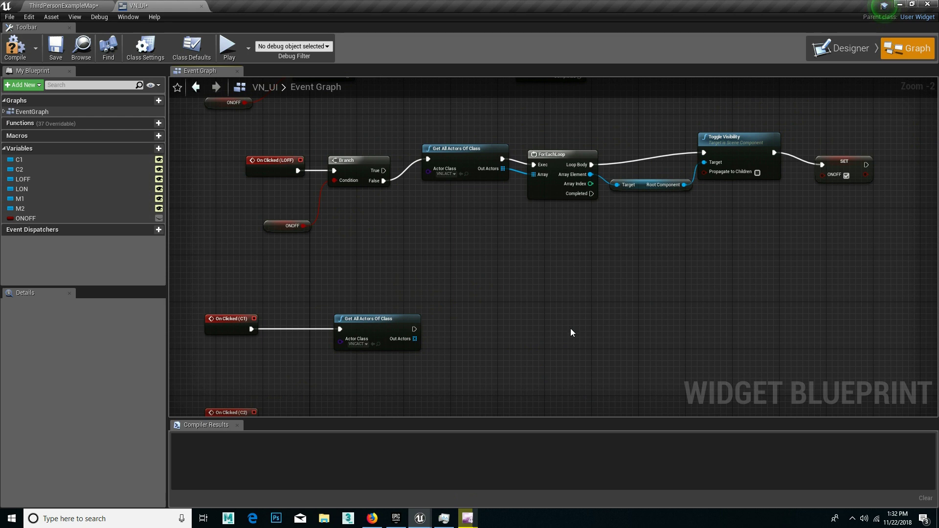
# - Add a Set View Target with Blend node (context sensitivity off) beside the C1 chain
pyautogui.rightClick(570, 327)
pyautogui.write('SE')
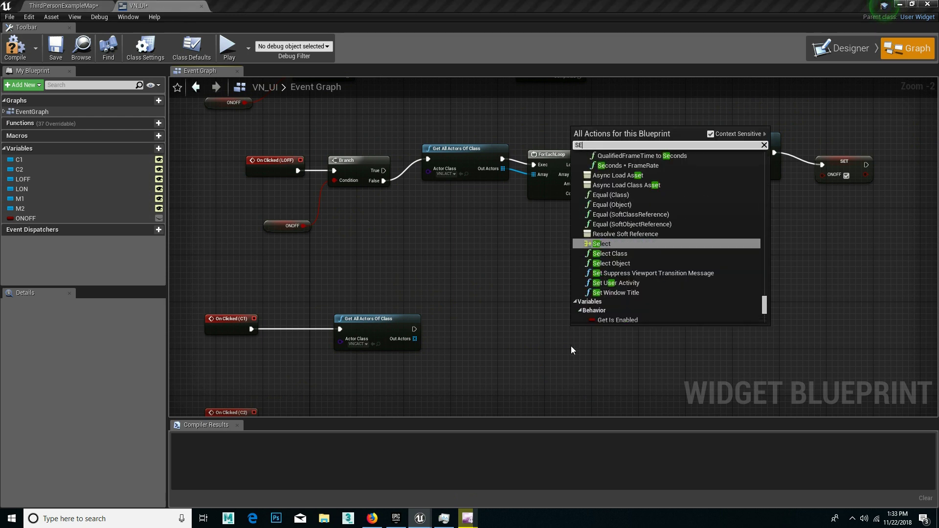
pyautogui.write('T VIEW')
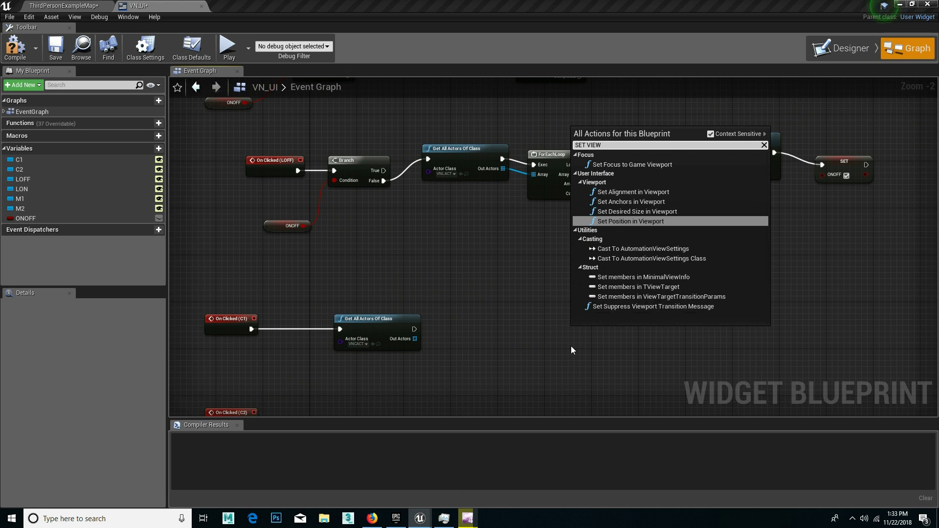
pyautogui.write(' TA')
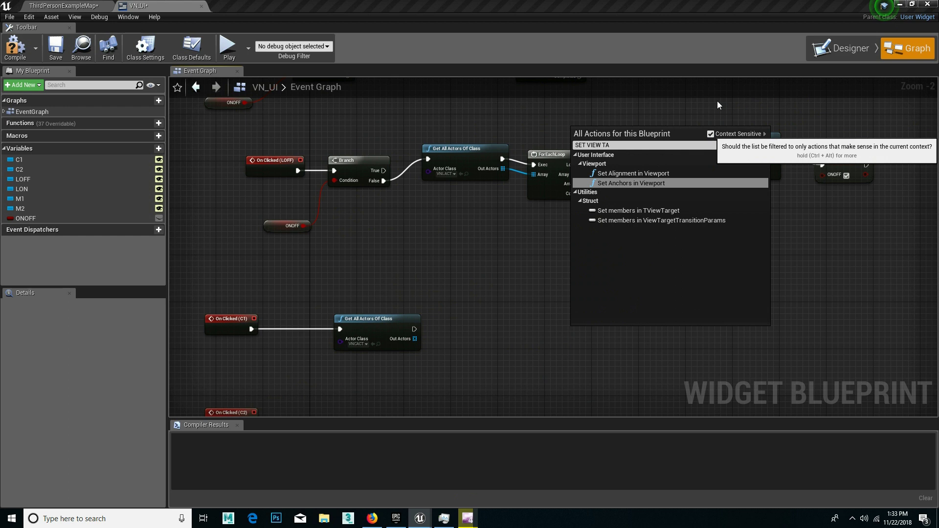
pyautogui.click(711, 134)
pyautogui.click(649, 190)
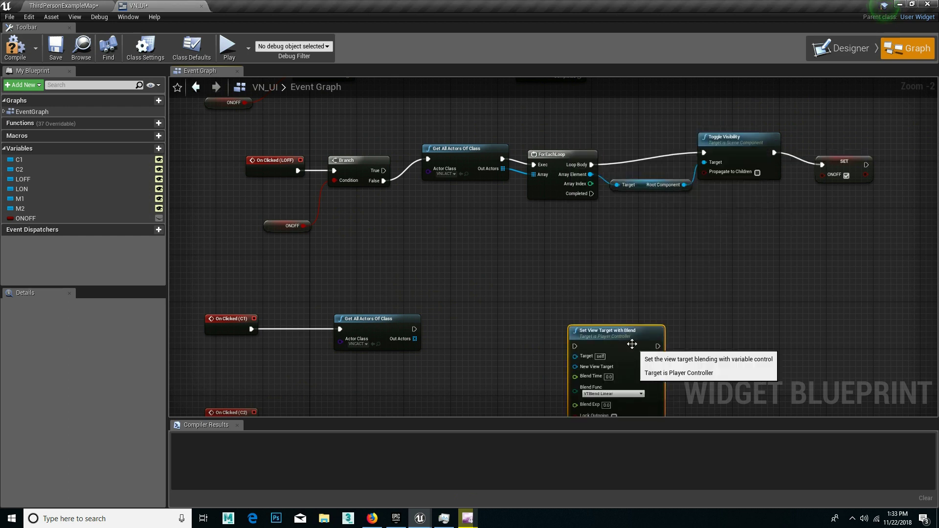
pyautogui.moveTo(631, 344); pyautogui.dragTo(599, 333)
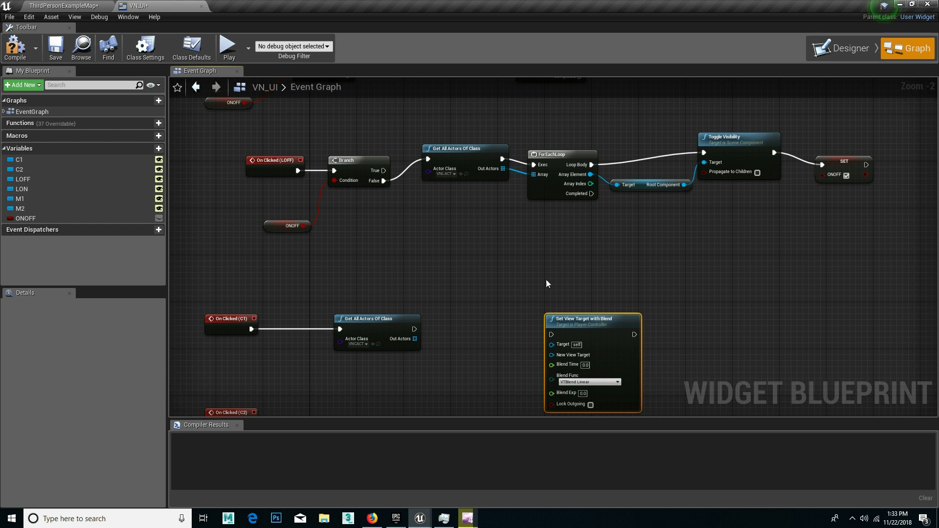
# - Chain Get All Actors Of Class's execution into Set View Target with Blend
pyautogui.click(640, 185)
pyautogui.click(471, 350)
pyautogui.moveTo(413, 328); pyautogui.dragTo(553, 337)
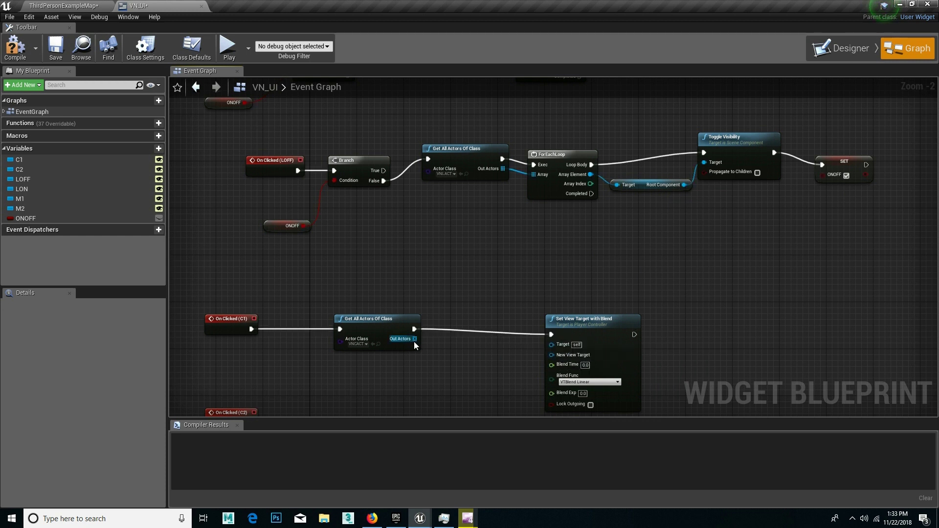
# - Add a Get (a copy) node from Out Actors and plug it into New View Target
pyautogui.moveTo(416, 338); pyautogui.dragTo(464, 358)
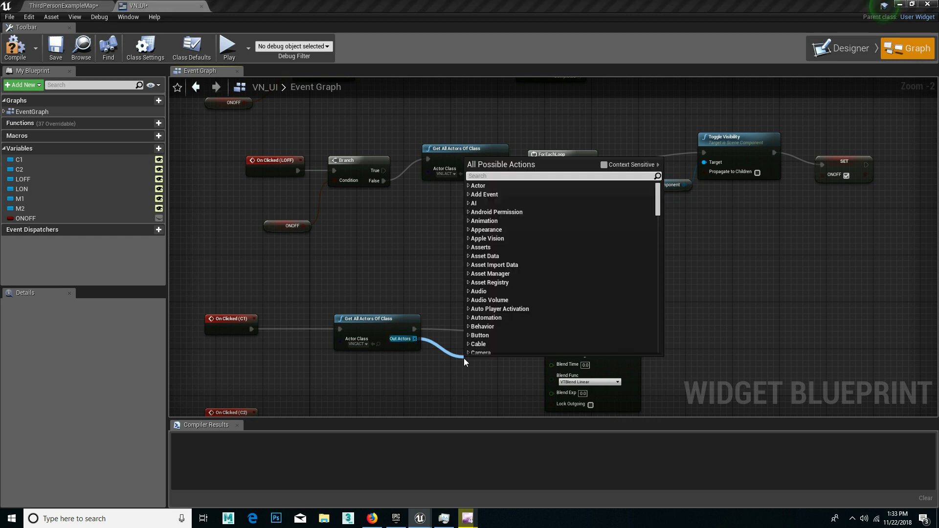
pyautogui.write('GET')
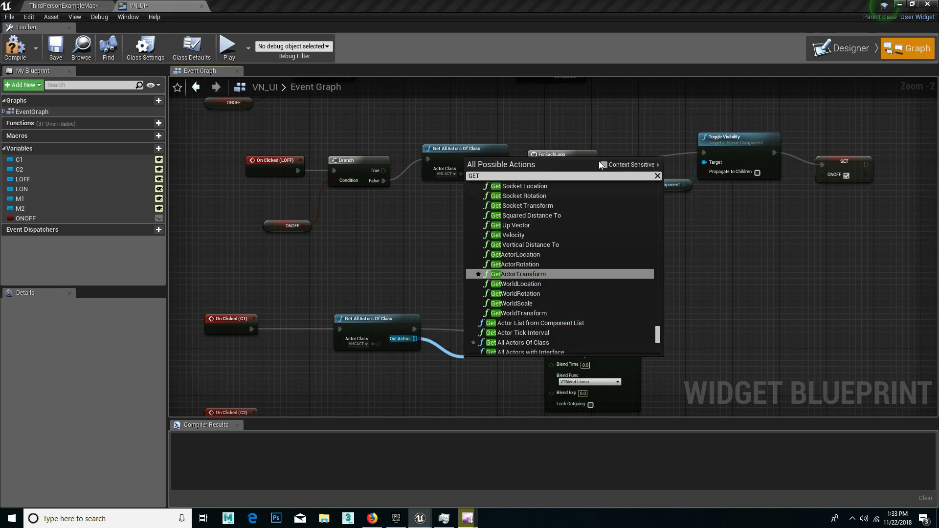
pyautogui.click(616, 167)
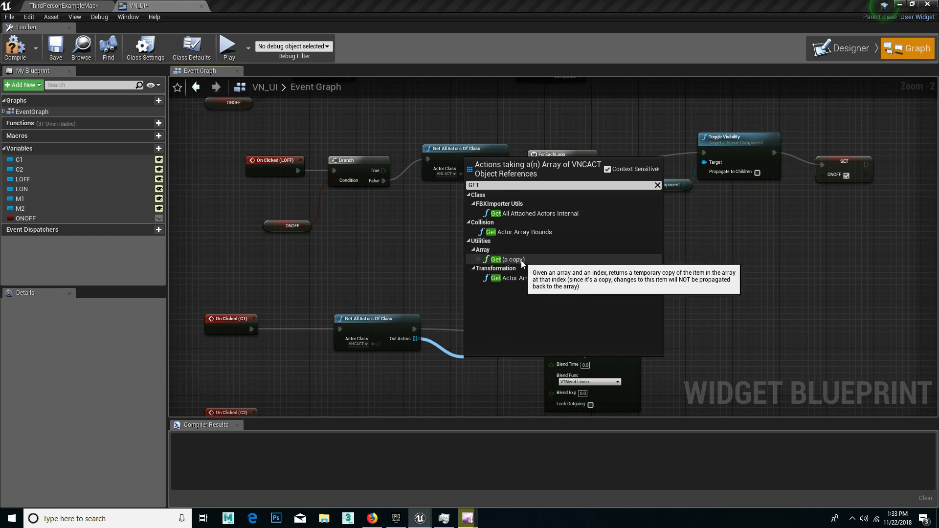
pyautogui.click(520, 260)
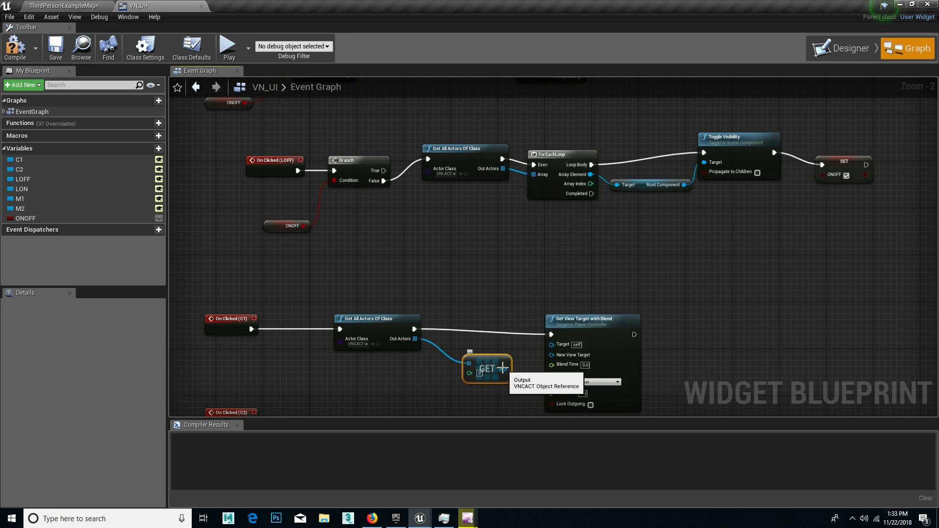
pyautogui.moveTo(503, 368)
pyautogui.mouseDown()
pyautogui.moveTo(530, 377)
pyautogui.moveTo(546, 366)
pyautogui.mouseUp()
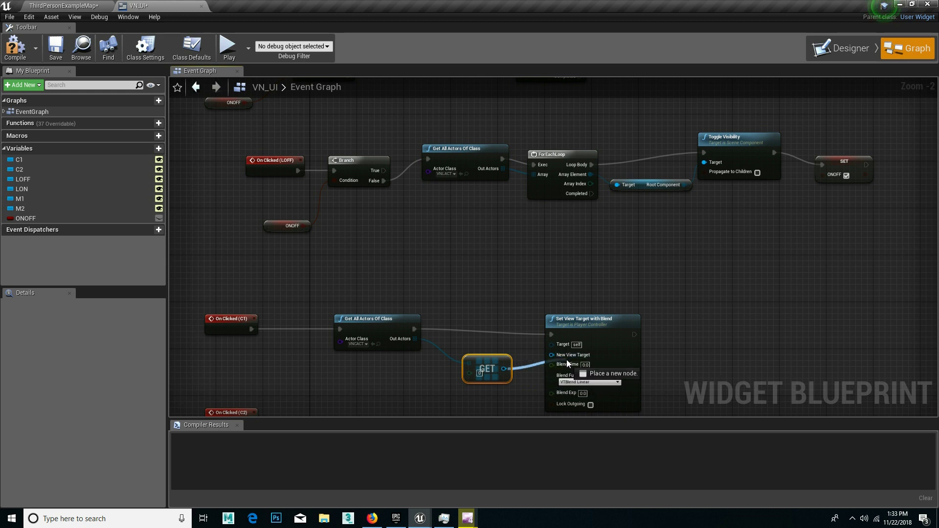
pyautogui.moveTo(546, 365); pyautogui.dragTo(557, 341)
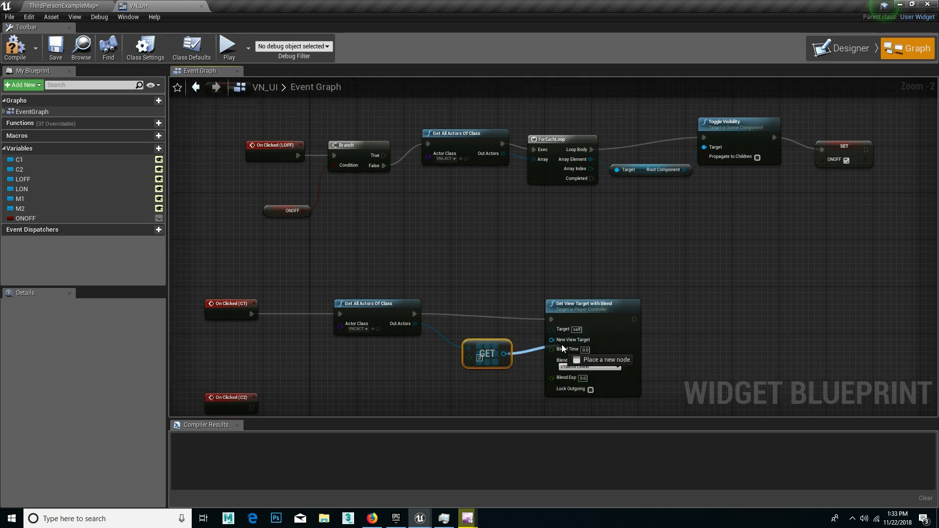
pyautogui.scroll(-1, 538, 337)
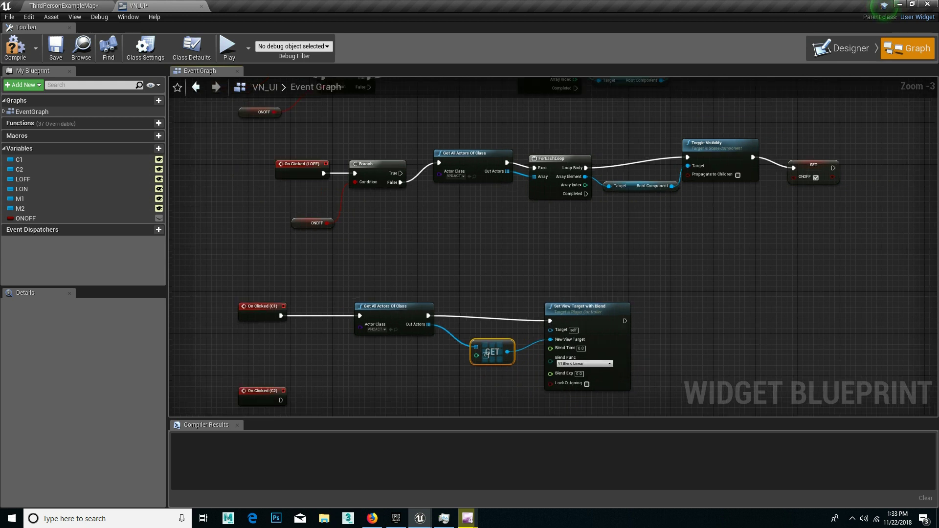
pyautogui.moveTo(567, 336); pyautogui.dragTo(589, 299, button='right')
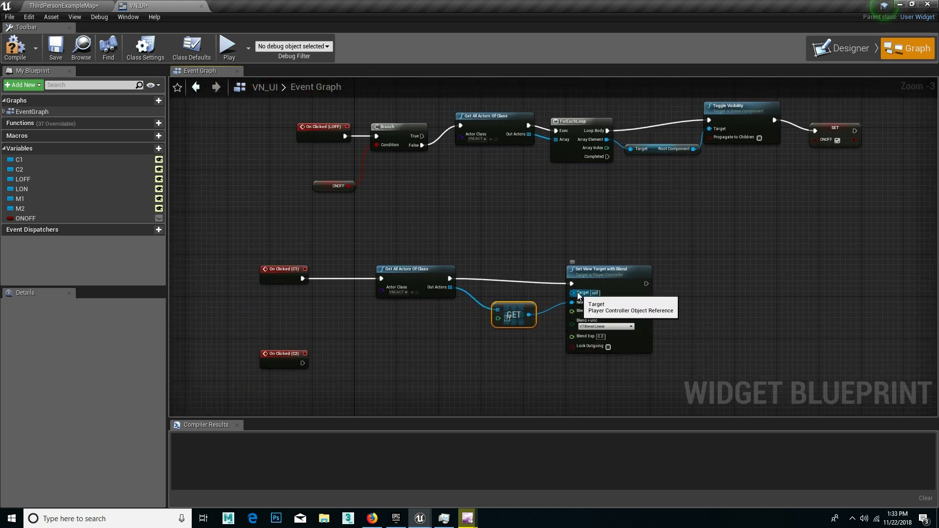
# - Feed a Get Player Controller node into the blend's Target input
pyautogui.moveTo(580, 293)
pyautogui.mouseDown()
pyautogui.moveTo(494, 359)
pyautogui.moveTo(503, 355)
pyautogui.mouseUp()
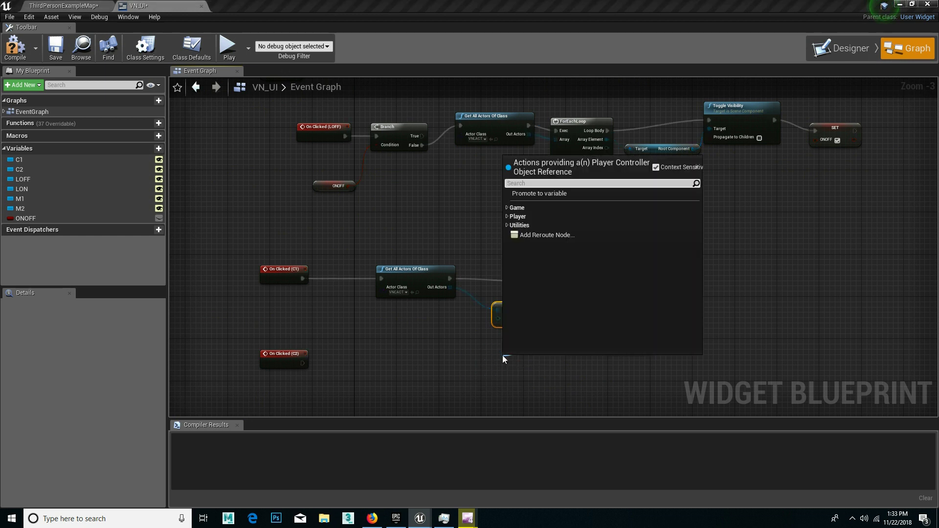
pyautogui.write('PLA')
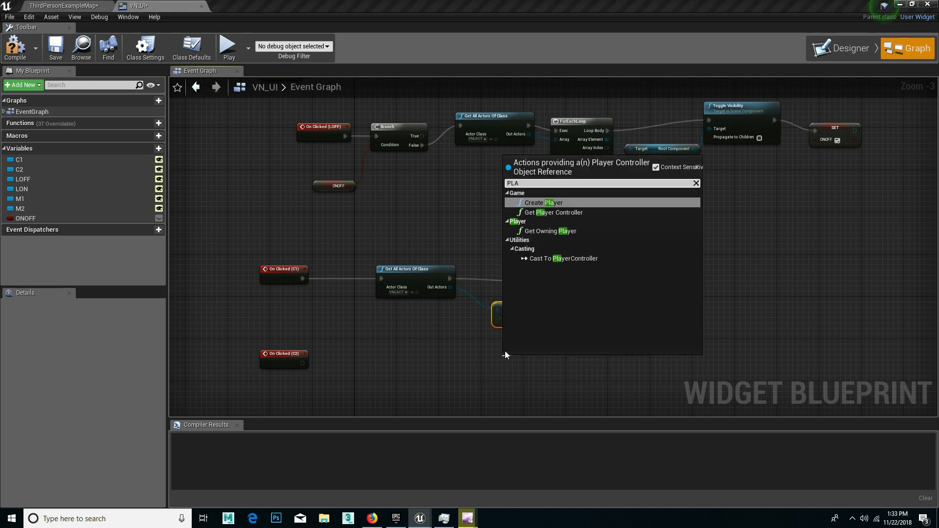
pyautogui.click(560, 214)
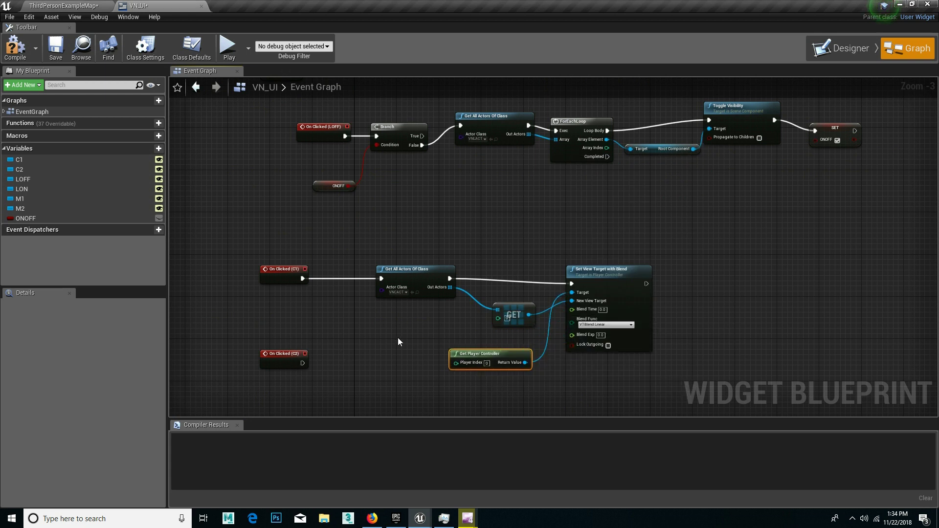
# - Move the On Clicked (C2) event lower, then compile and save VN_UI
pyautogui.moveTo(398, 337); pyautogui.dragTo(409, 223, button='right')
pyautogui.moveTo(294, 238); pyautogui.dragTo(290, 315)
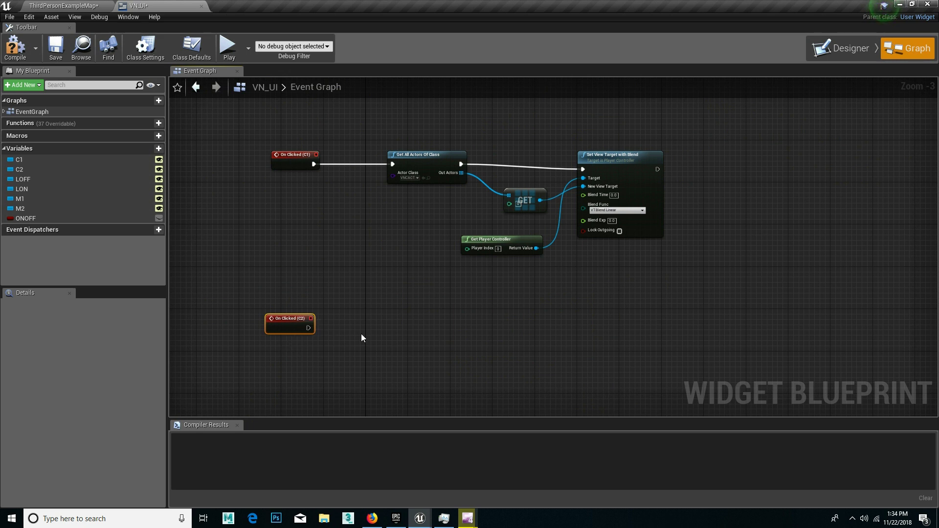
pyautogui.click(55, 46)
pyautogui.click(15, 46)
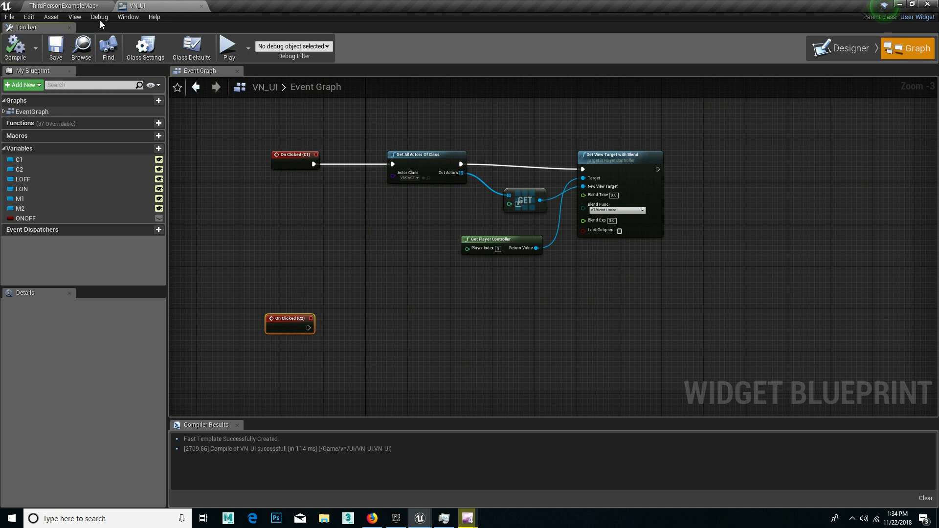
# - Play the ThirdPersonExampleMap level and test the C1 camera button
pyautogui.click(91, 5)
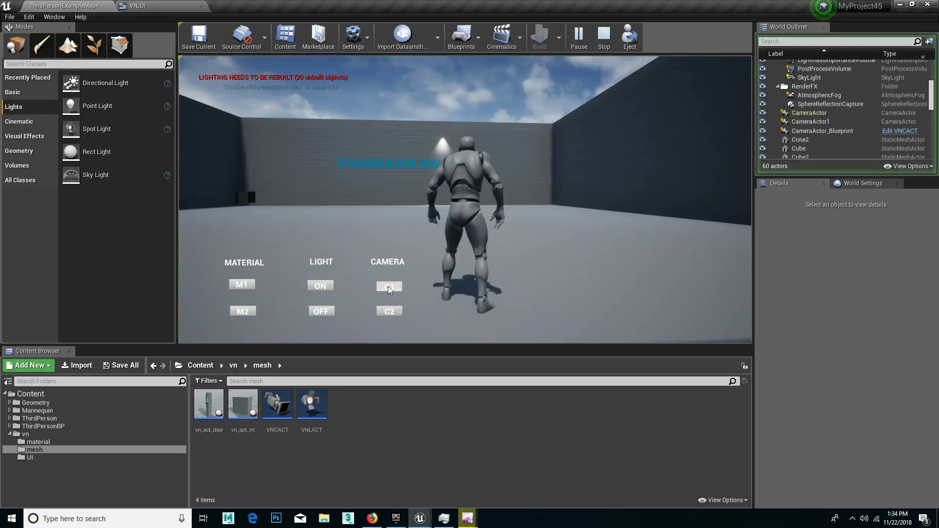
pyautogui.click(391, 288)
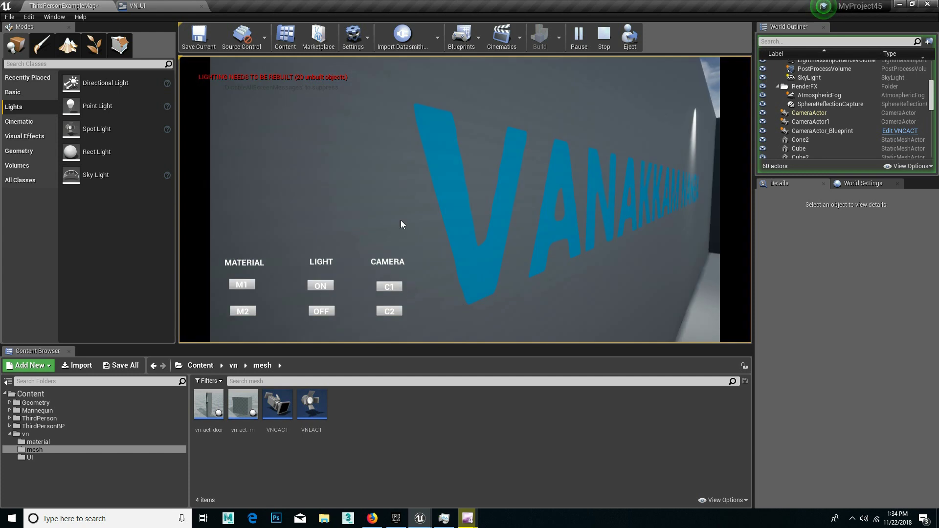
pyautogui.press('Escape')
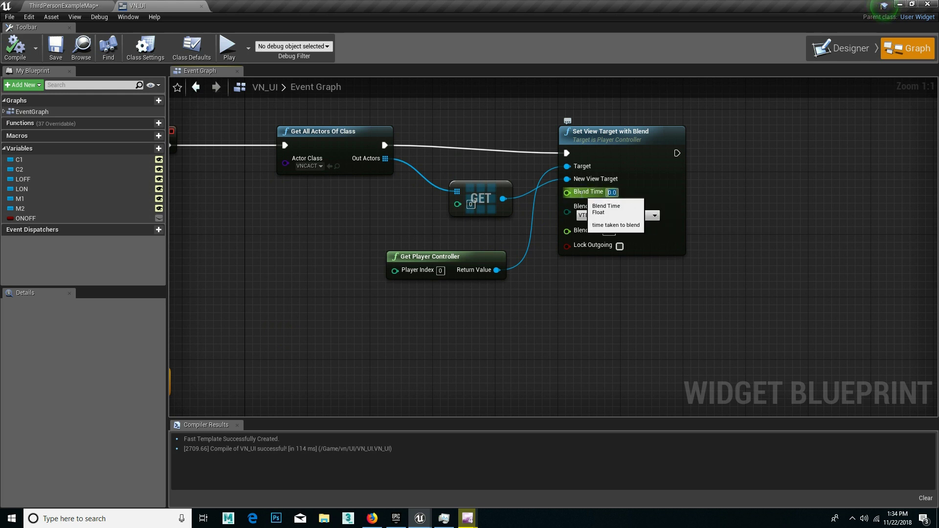
# - Set the C1 view blend's Blend Time to 2.0, then save and recompile VN_UI
pyautogui.write('2')
pyautogui.press('Return')
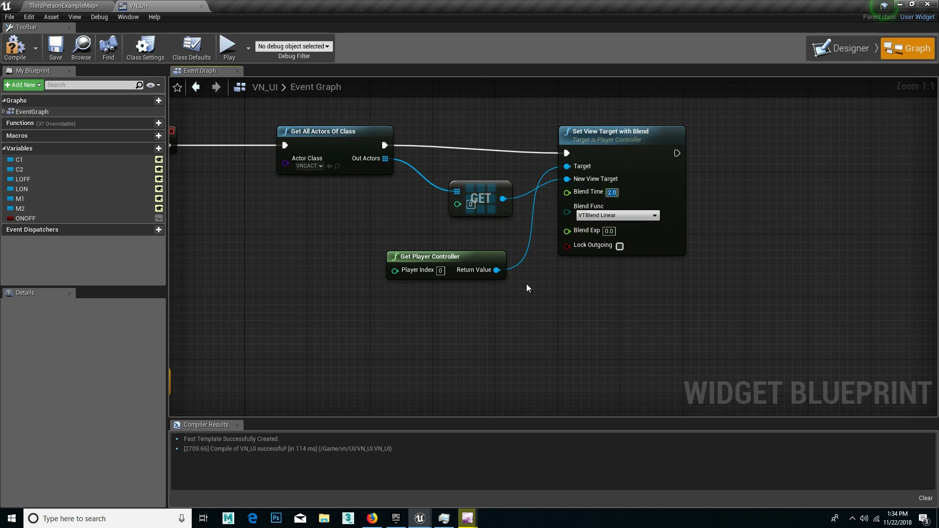
pyautogui.scroll(-1, 521, 284)
pyautogui.scroll(-1, 521, 283)
pyautogui.moveTo(512, 310); pyautogui.dragTo(556, 276, button='right')
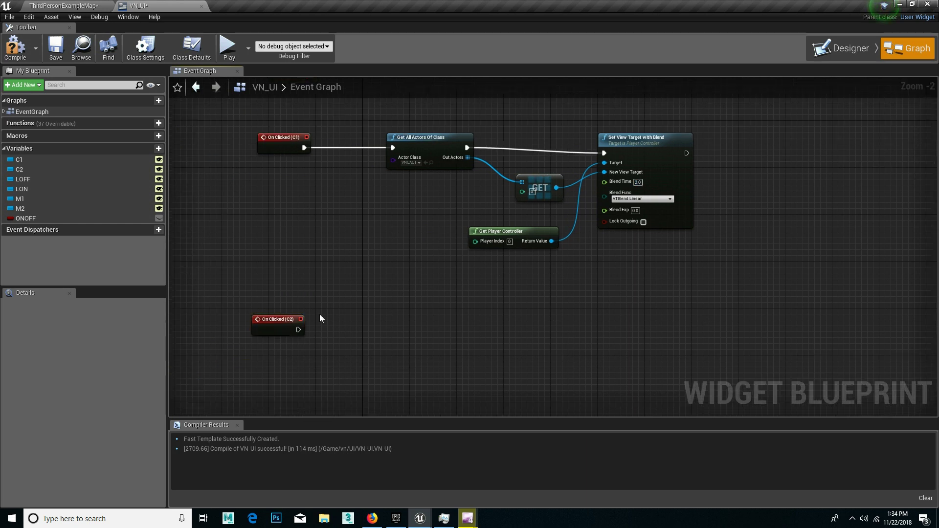
pyautogui.click(56, 48)
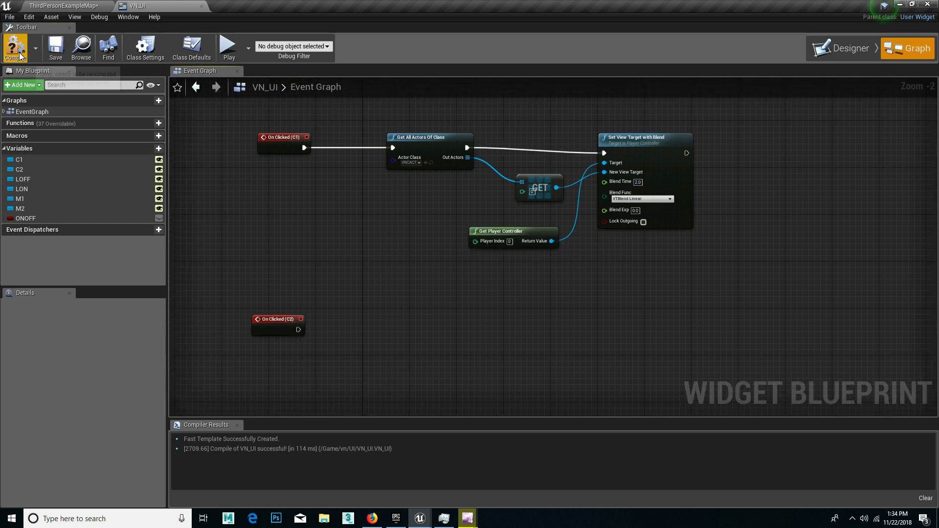
pyautogui.click(18, 52)
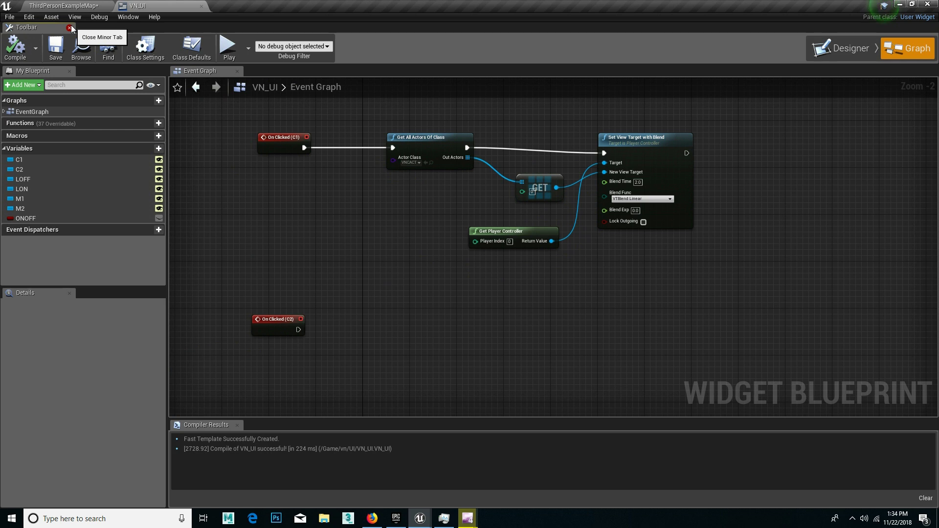
# - Play the level again to retest the C1 button, then return to VN_UI
pyautogui.click(88, 5)
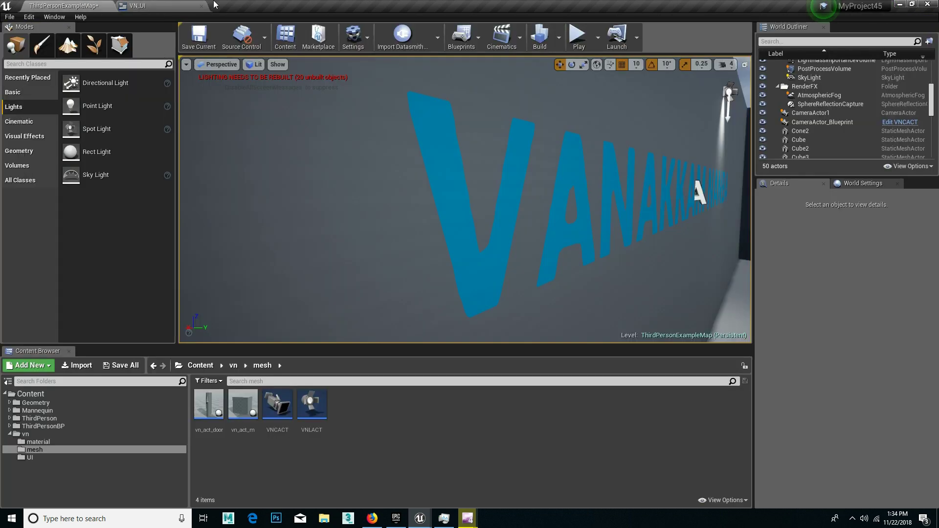
pyautogui.click(577, 35)
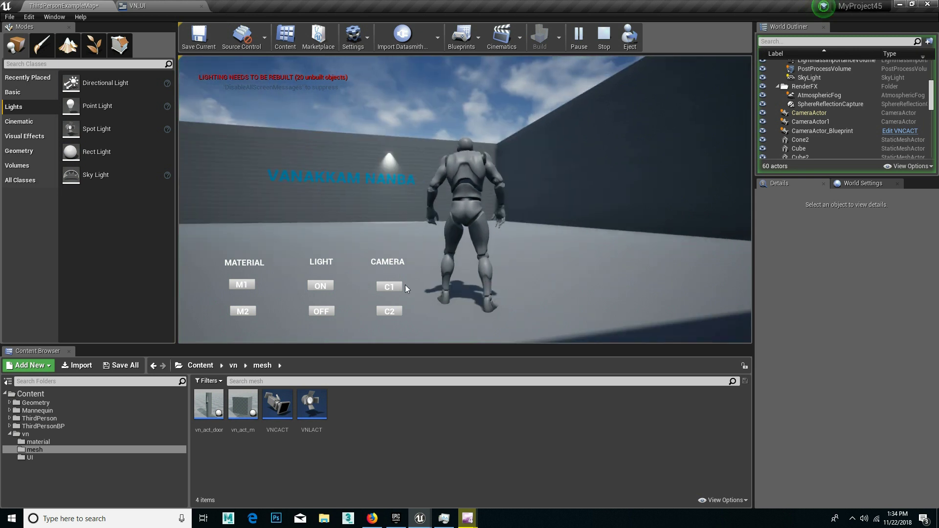
pyautogui.click(398, 285)
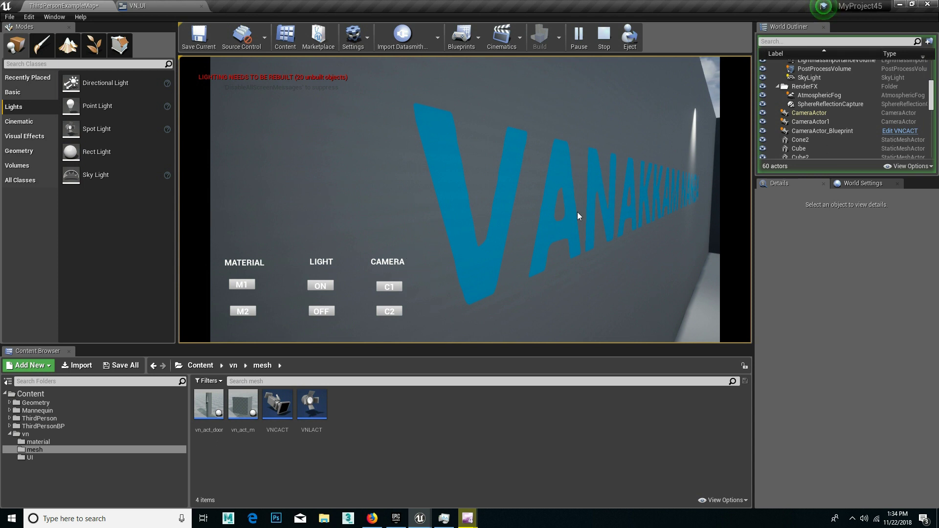
pyautogui.press('Escape')
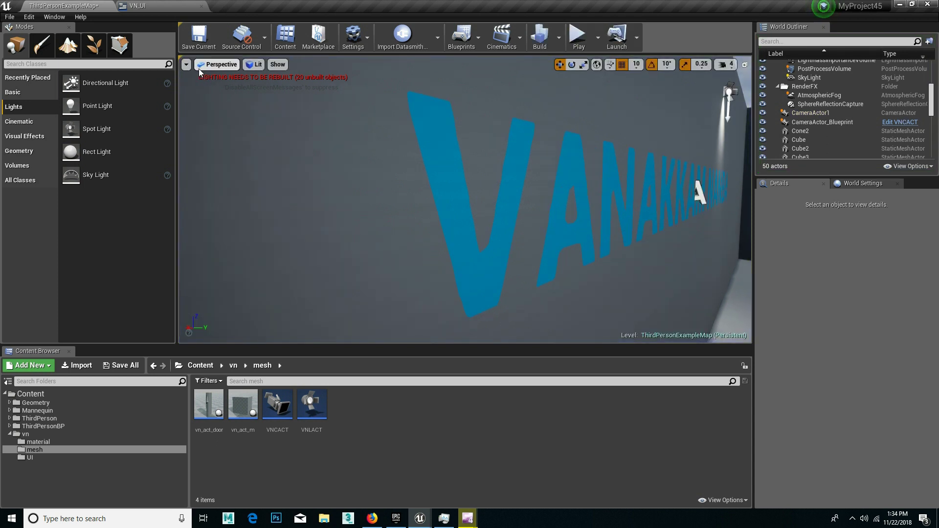
pyautogui.click(176, 6)
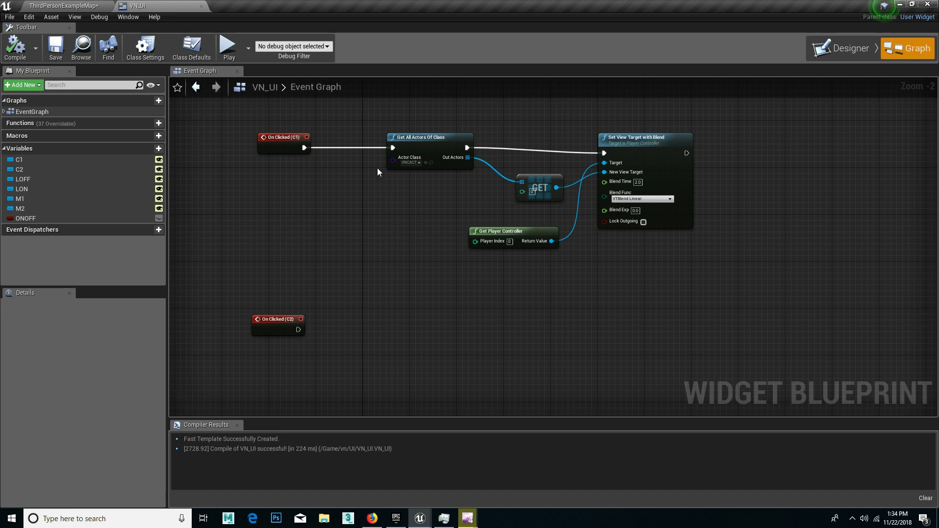
pyautogui.moveTo(457, 190); pyautogui.dragTo(706, 291)
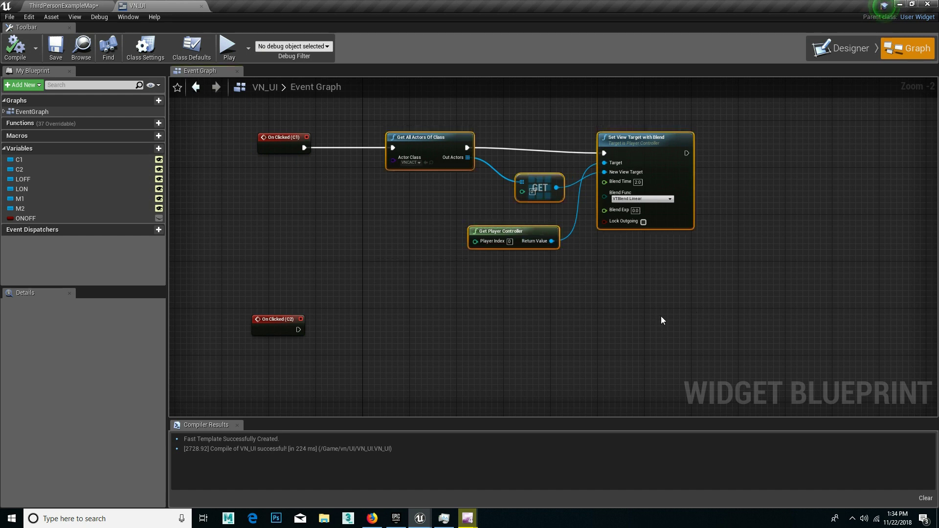
pyautogui.hotkey('ctrl', 'c')
pyautogui.hotkey('ctrl', 'v')
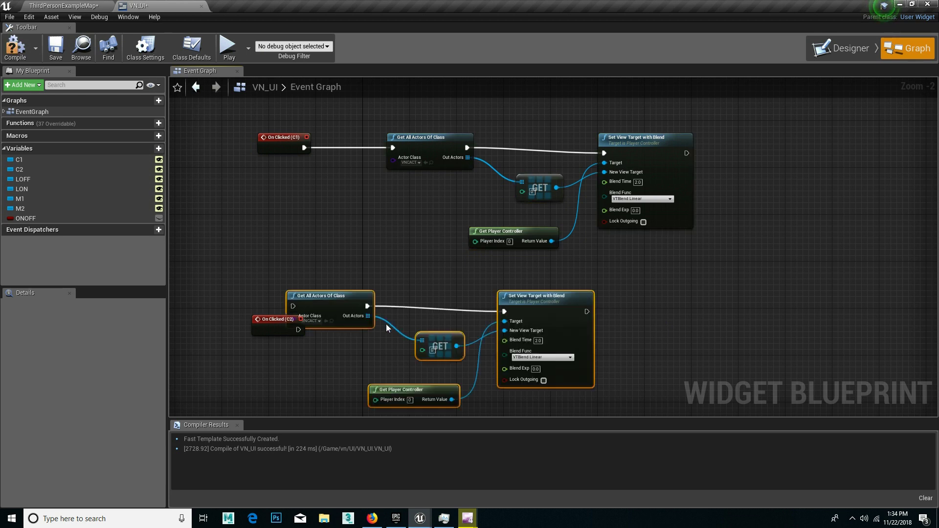
pyautogui.moveTo(333, 300); pyautogui.dragTo(431, 311)
pyautogui.moveTo(298, 329)
pyautogui.mouseDown()
pyautogui.moveTo(374, 360)
pyautogui.moveTo(392, 322)
pyautogui.mouseUp()
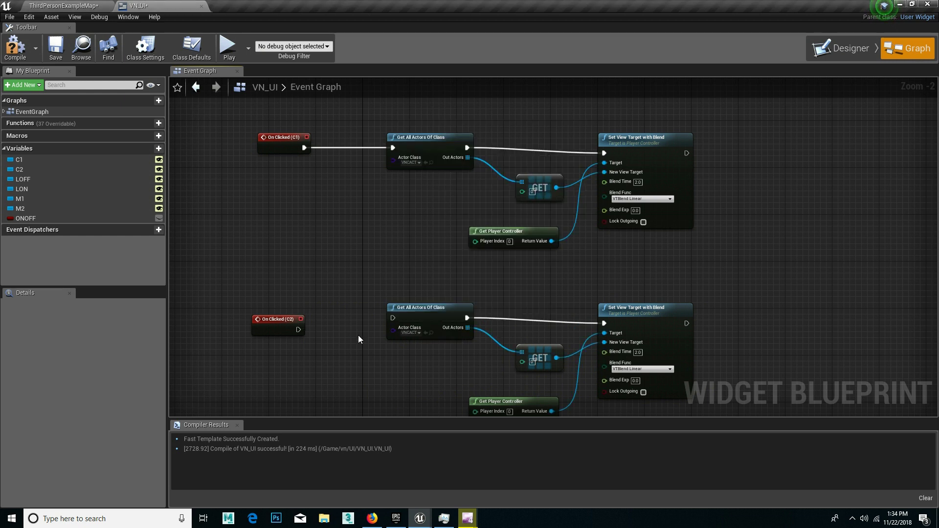
pyautogui.moveTo(298, 331)
pyautogui.mouseDown()
pyautogui.moveTo(393, 322)
pyautogui.moveTo(308, 366)
pyautogui.moveTo(327, 357)
pyautogui.mouseUp()
pyautogui.moveTo(583, 370)
pyautogui.mouseDown(button='right')
pyautogui.moveTo(587, 317)
pyautogui.moveTo(522, 356)
pyautogui.mouseUp(button='right')
pyautogui.moveTo(520, 354); pyautogui.dragTo(455, 289)
pyautogui.click(416, 311)
pyautogui.moveTo(414, 311); pyautogui.dragTo(407, 348, button='right')
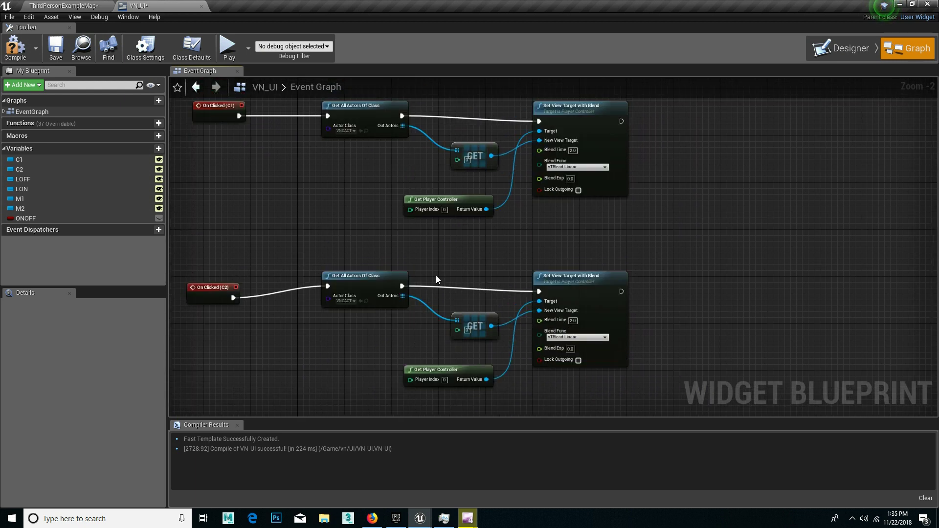
pyautogui.scroll(-1, 436, 274)
pyautogui.moveTo(440, 252); pyautogui.dragTo(396, 318)
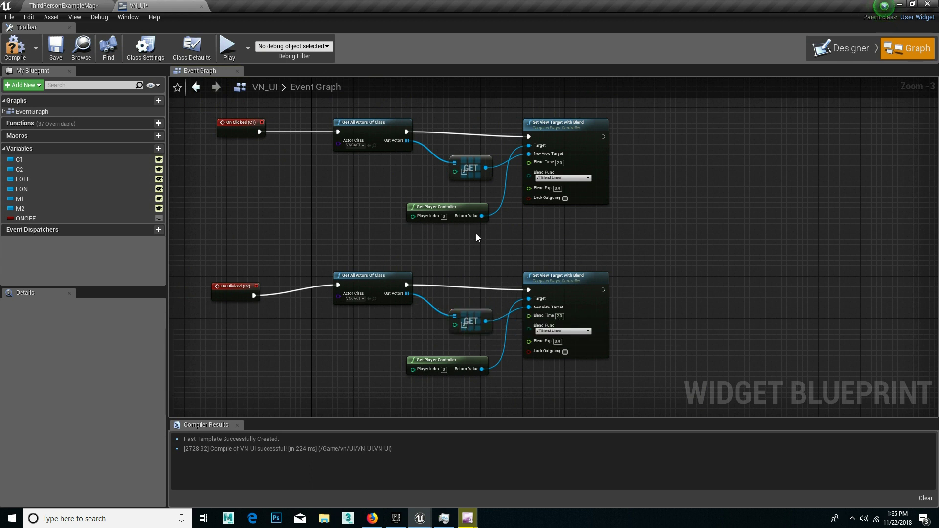
pyautogui.click(231, 292)
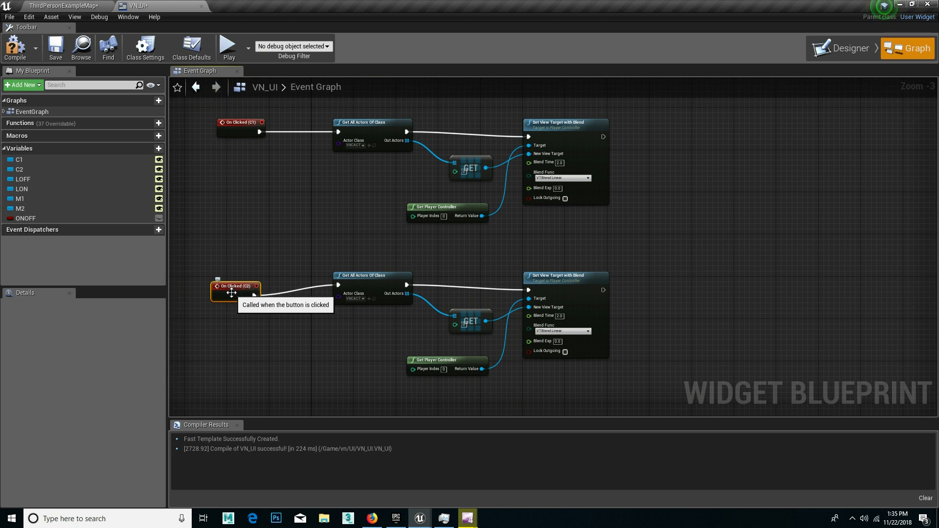
pyautogui.scroll(3, 376, 302)
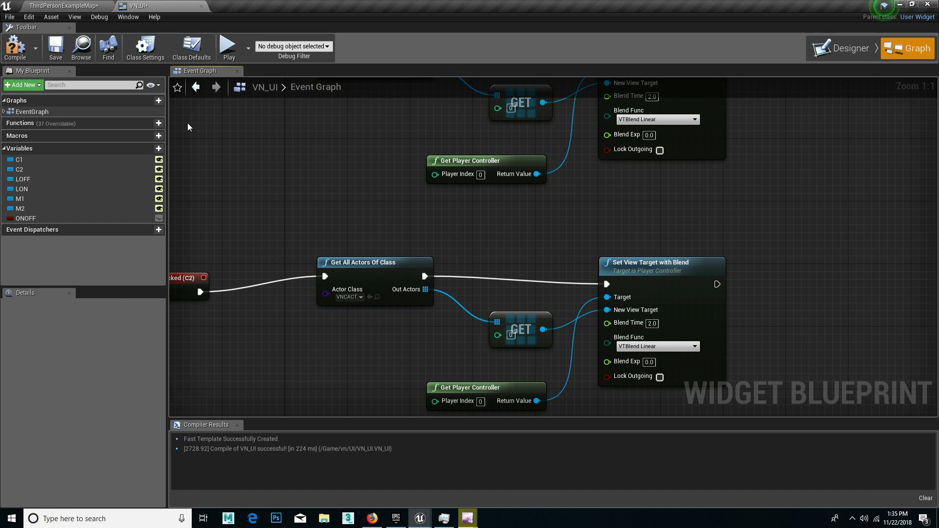
# - Start a blueprint from CameraActor1, saving it in the Content/vn/mesh folder
pyautogui.click(93, 5)
pyautogui.scroll(-3, 366, 216)
pyautogui.scroll(-3, 385, 222)
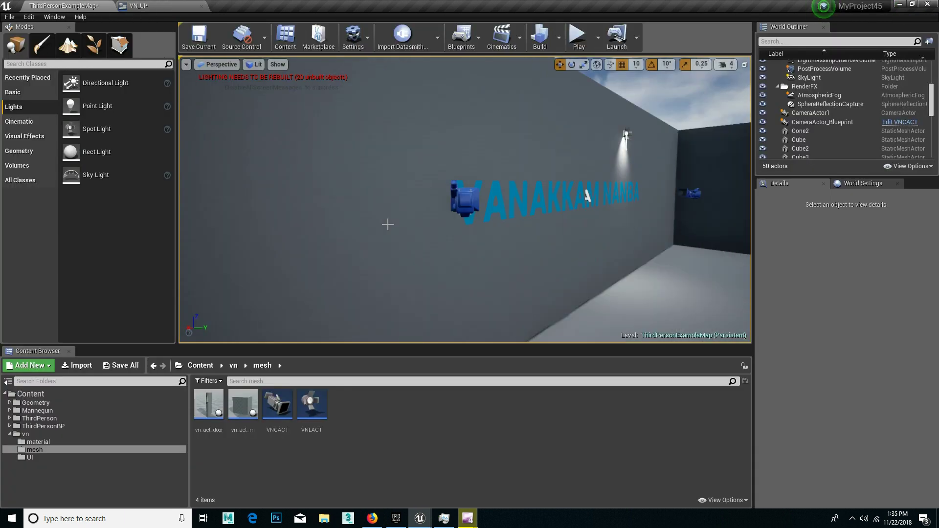
pyautogui.click(473, 209)
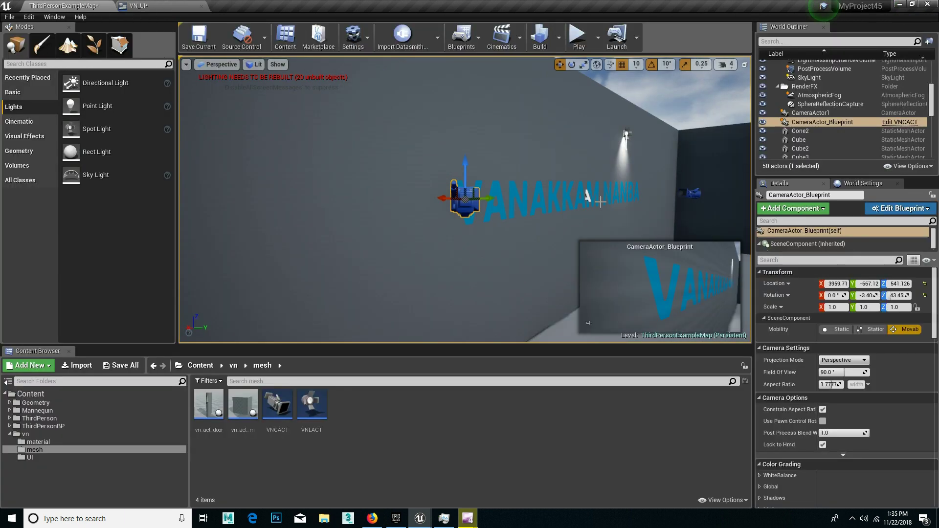
pyautogui.click(692, 194)
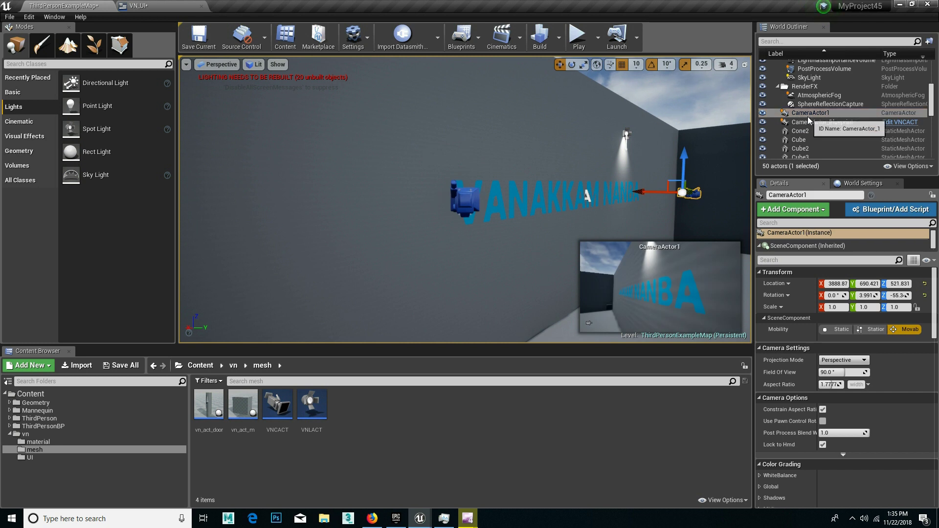
pyautogui.click(891, 210)
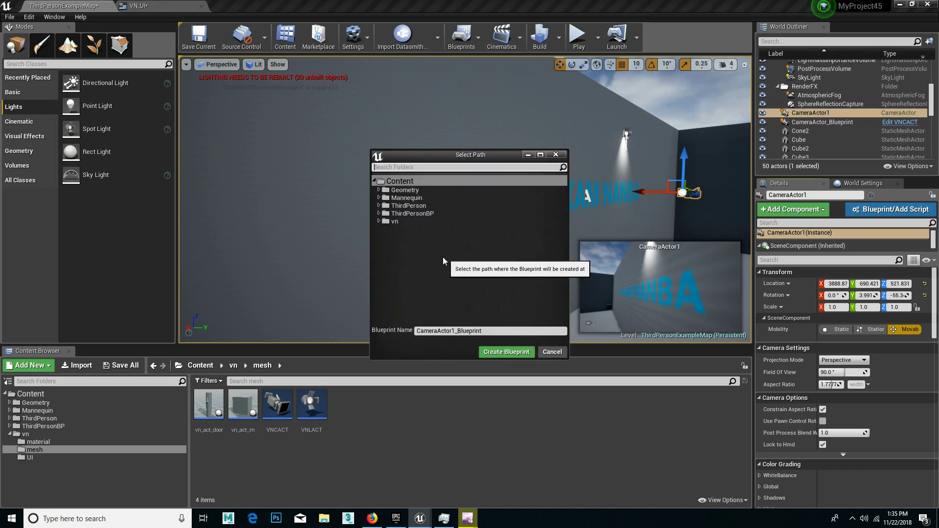
pyautogui.doubleClick(395, 221)
pyautogui.click(403, 237)
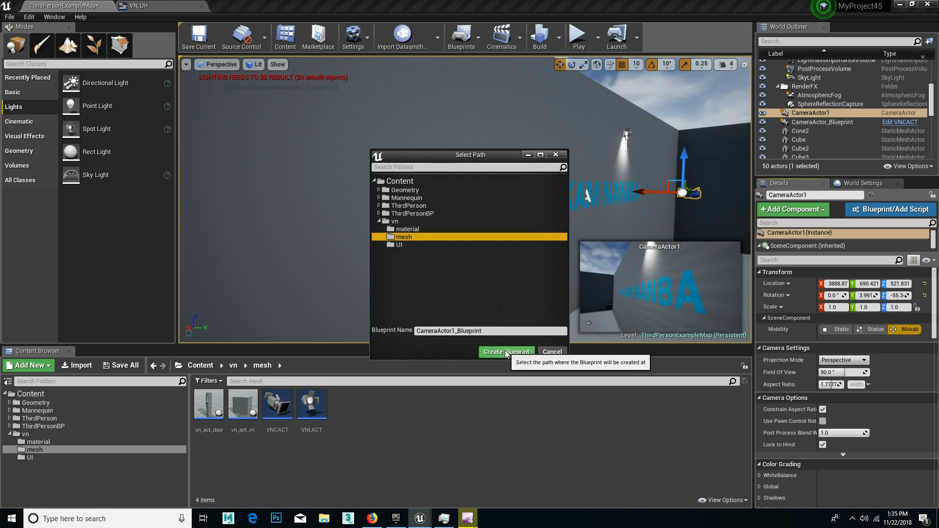
# - Name the new camera blueprint VNCACT2 and create it
pyautogui.click(489, 331)
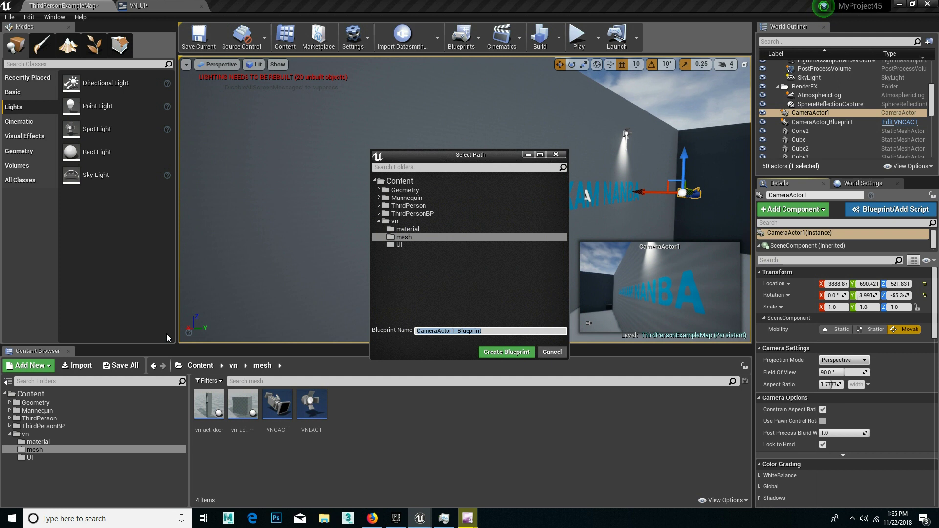
pyautogui.hotkey('ctrl', 'v')
pyautogui.hotkey('ctrl', 'a')
pyautogui.press('BackSpace')
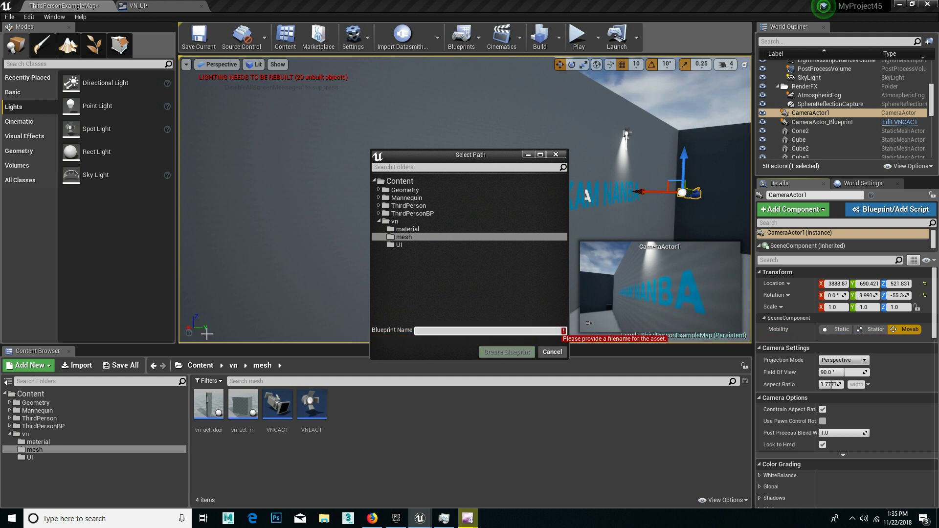
pyautogui.hotkey('ctrl', 'v')
pyautogui.hotkey('ctrl', 'a')
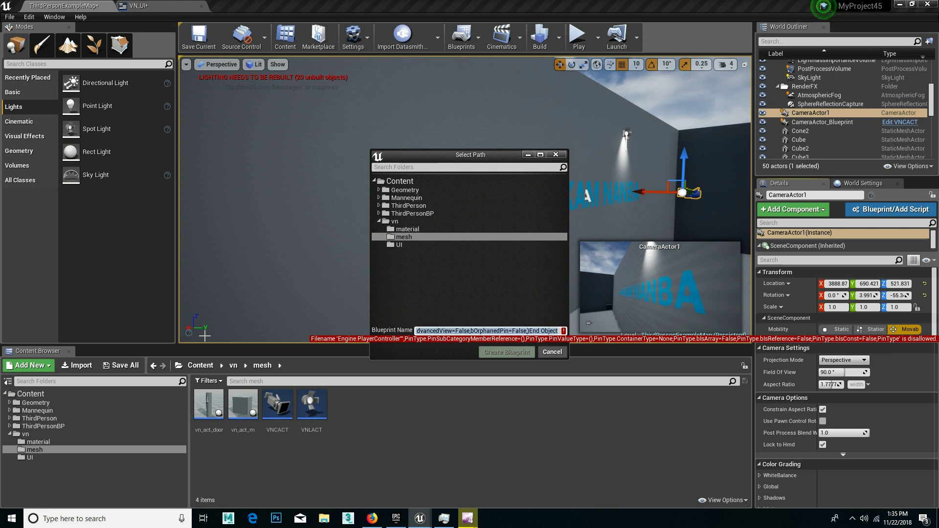
pyautogui.press('BackSpace')
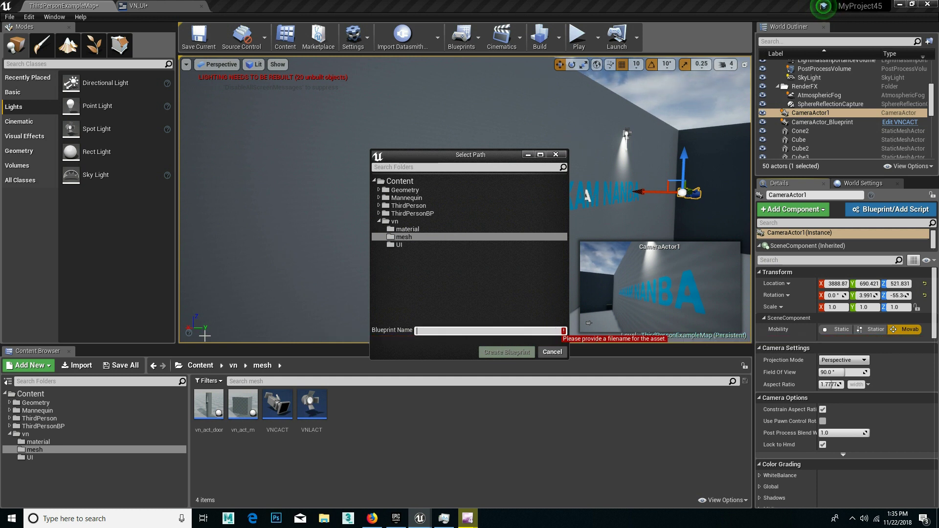
pyautogui.hotkey('ctrl', 'v')
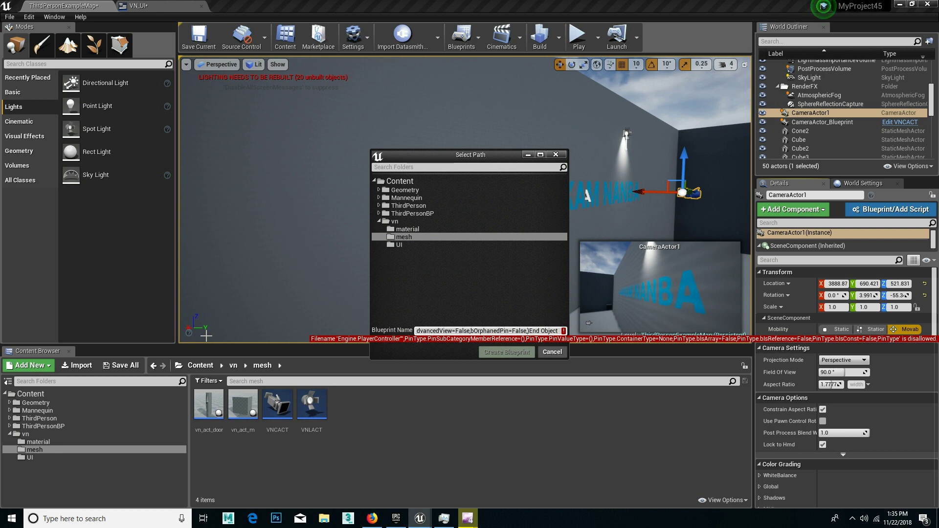
pyautogui.hotkey('ctrl', 'a')
pyautogui.press('BackSpace')
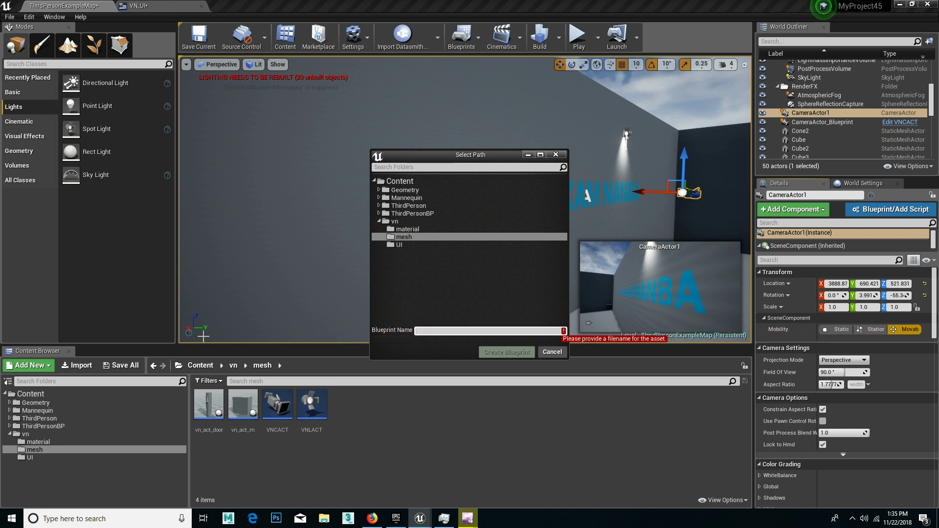
pyautogui.write('VN')
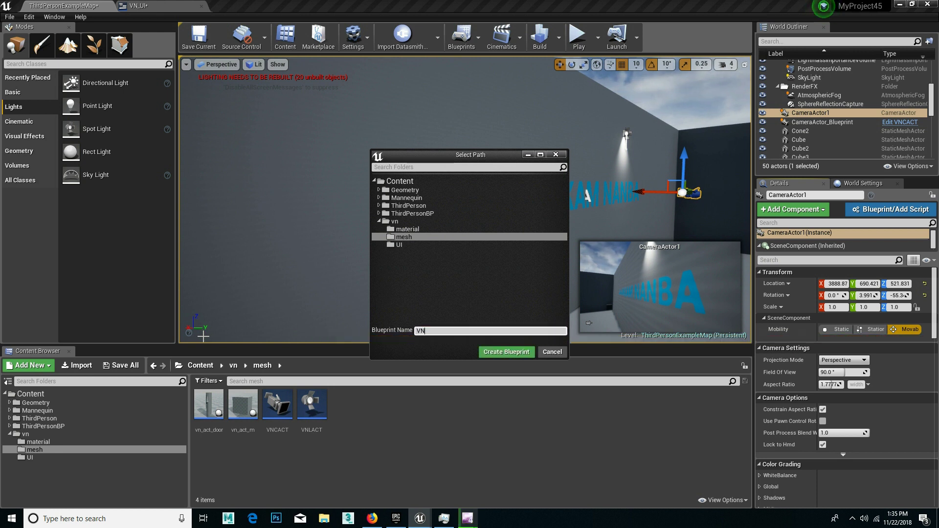
pyautogui.write('C')
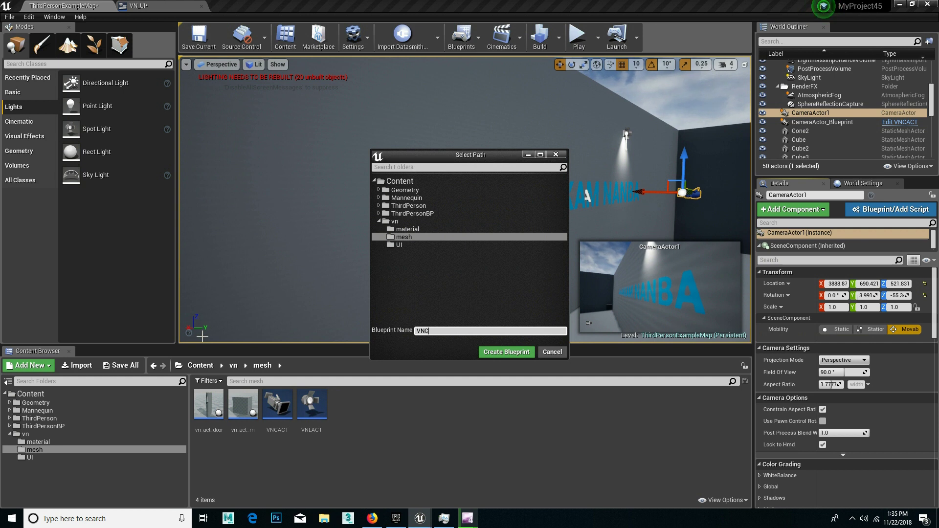
pyautogui.write('ACT')
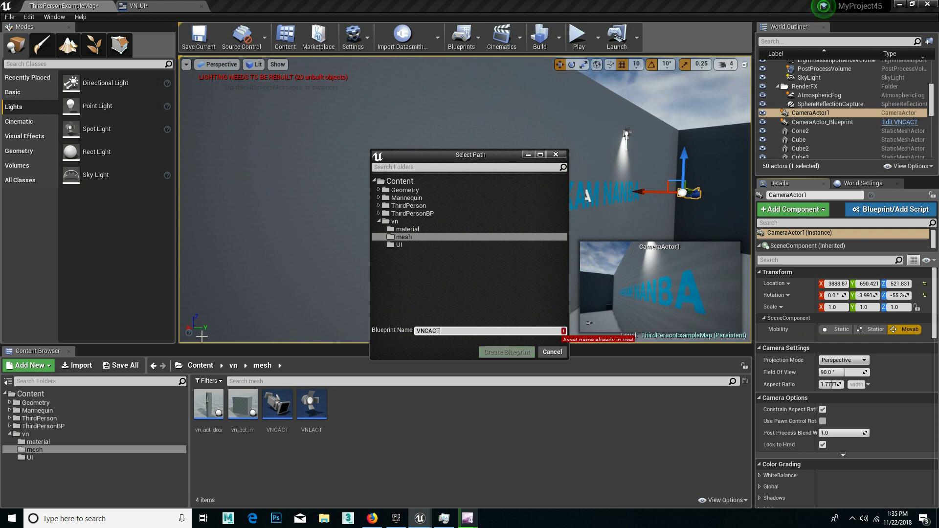
pyautogui.write('1')
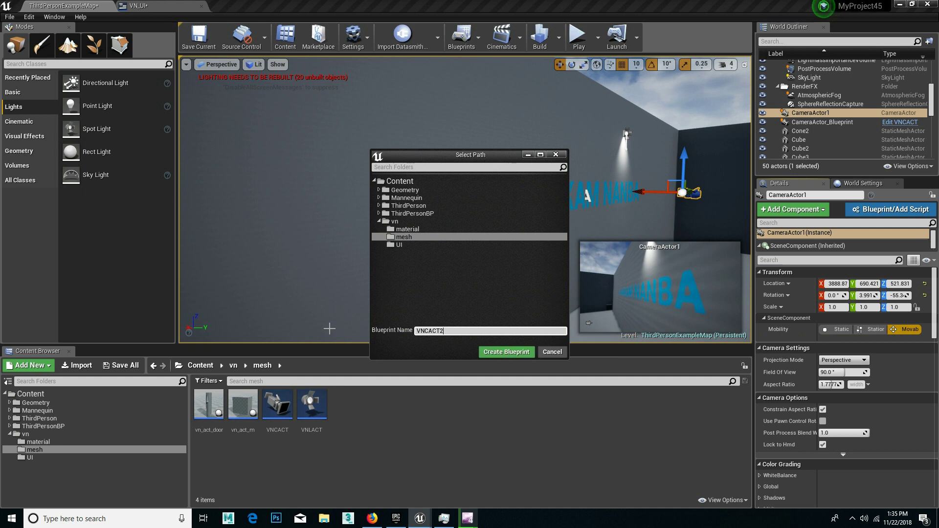
pyautogui.click(507, 352)
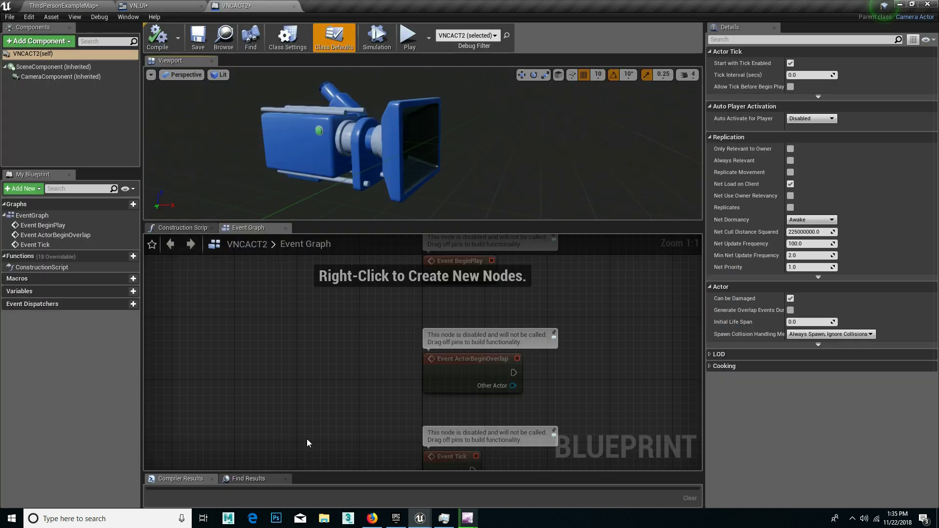
# - Enable Only Relevant to Owner, Always Relevant, Replicate Movement, Net Use Owner Relevancy, Replicates; save VNCACT2
pyautogui.click(790, 148)
pyautogui.click(790, 160)
pyautogui.click(790, 172)
pyautogui.click(790, 196)
pyautogui.click(790, 207)
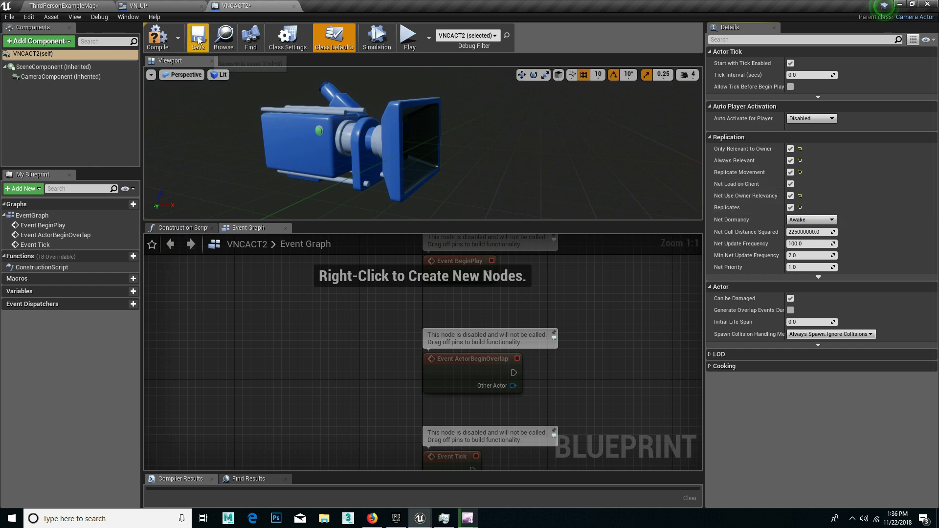
pyautogui.click(198, 38)
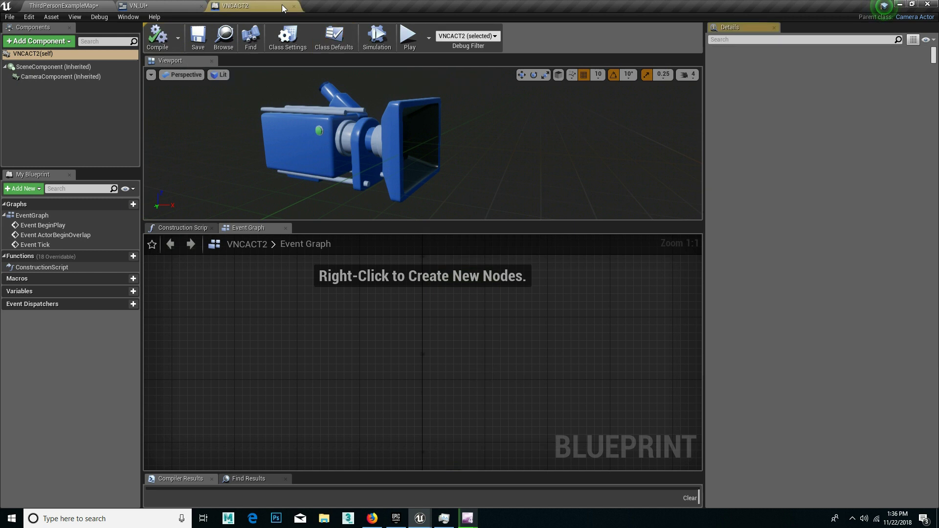
pyautogui.click(293, 6)
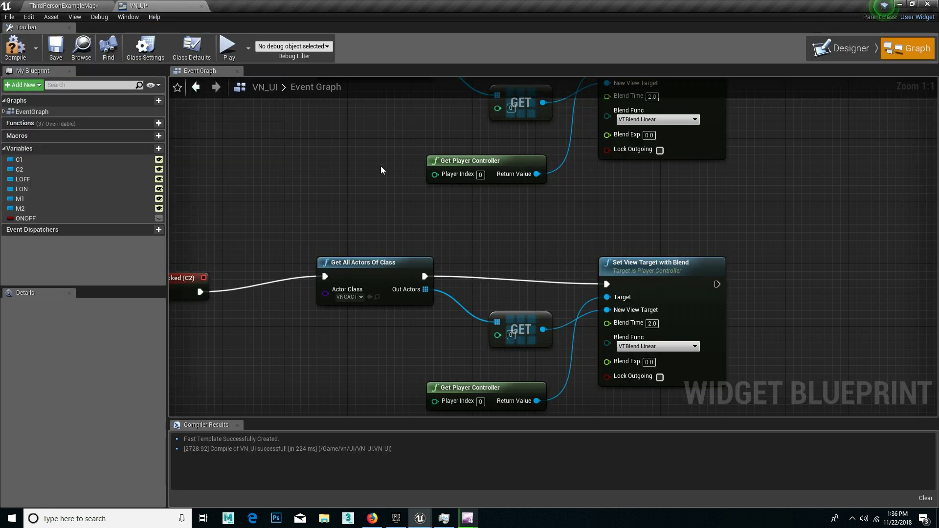
# - Set the C2 Get All Actors Of Class node's Actor Class to VNCACT2 and save
pyautogui.scroll(-2, 382, 170)
pyautogui.click(360, 271)
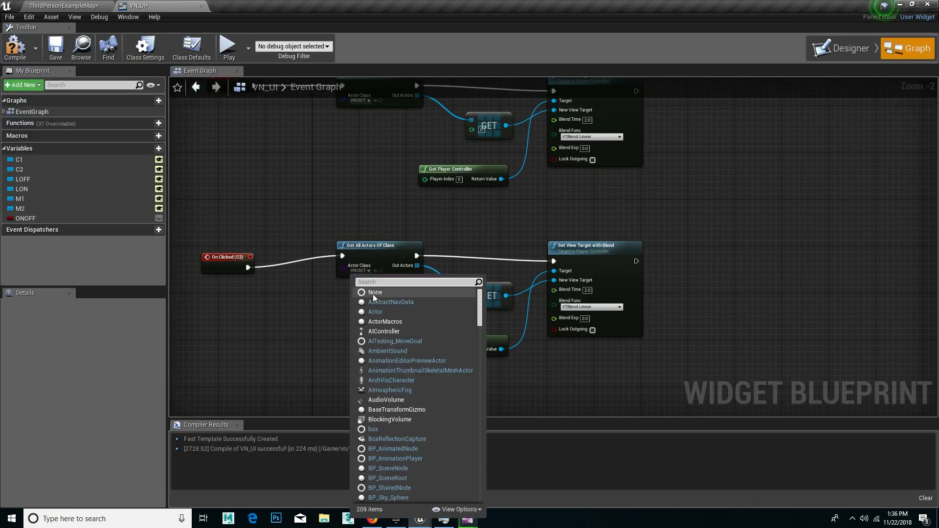
pyautogui.write('VN')
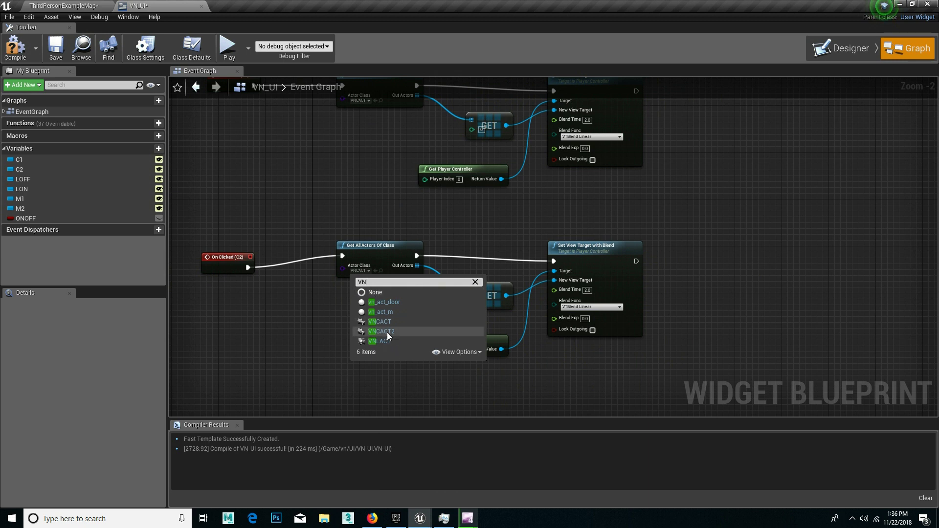
pyautogui.click(384, 332)
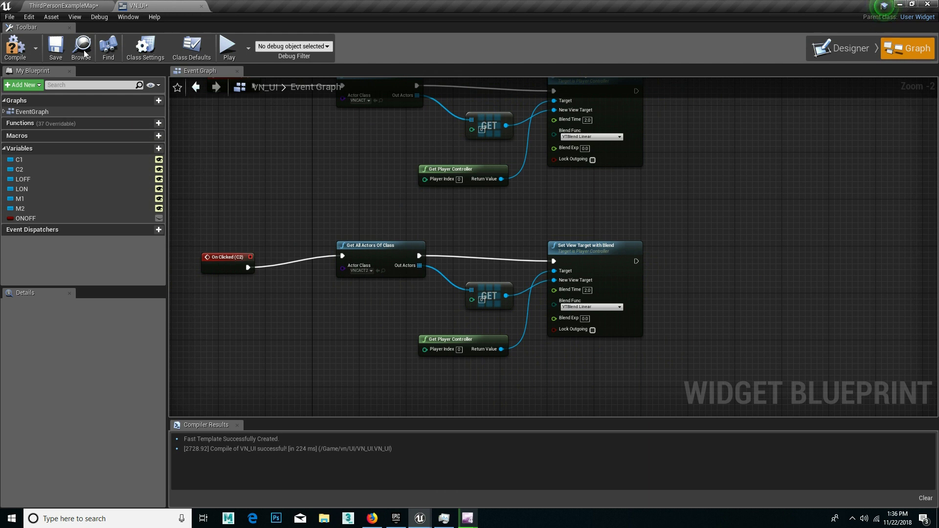
pyautogui.click(56, 42)
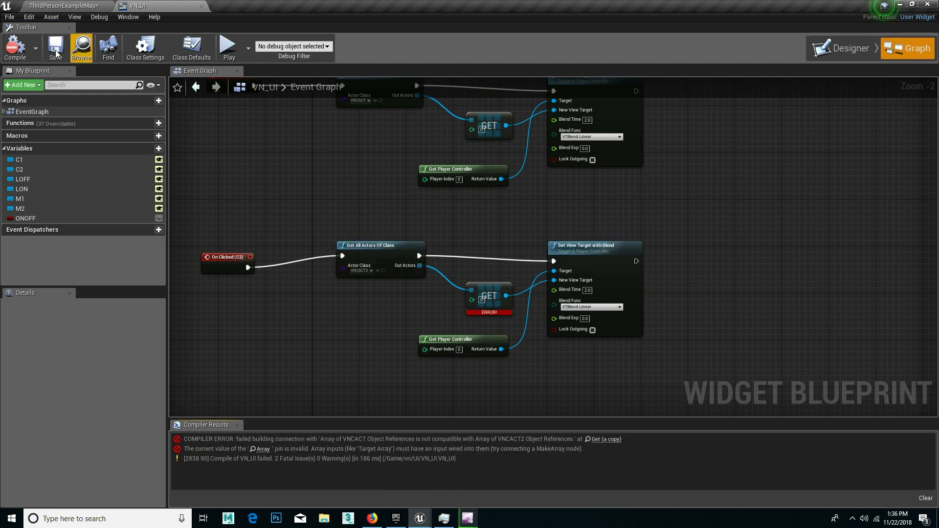
# - Replace the errored GET with a new Get from Out Actors wired to New View Target
pyautogui.click(498, 291)
pyautogui.press('Delete')
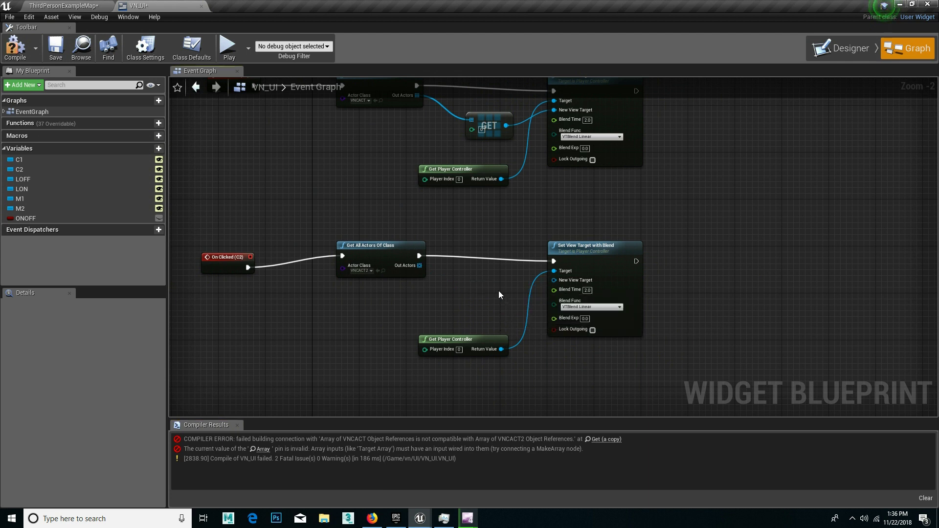
pyautogui.moveTo(419, 265); pyautogui.dragTo(468, 280)
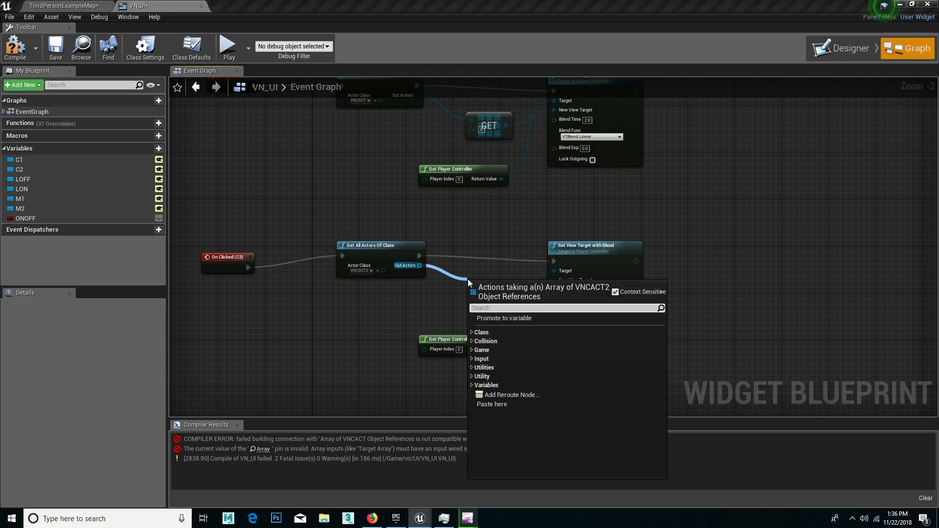
pyautogui.write('GET')
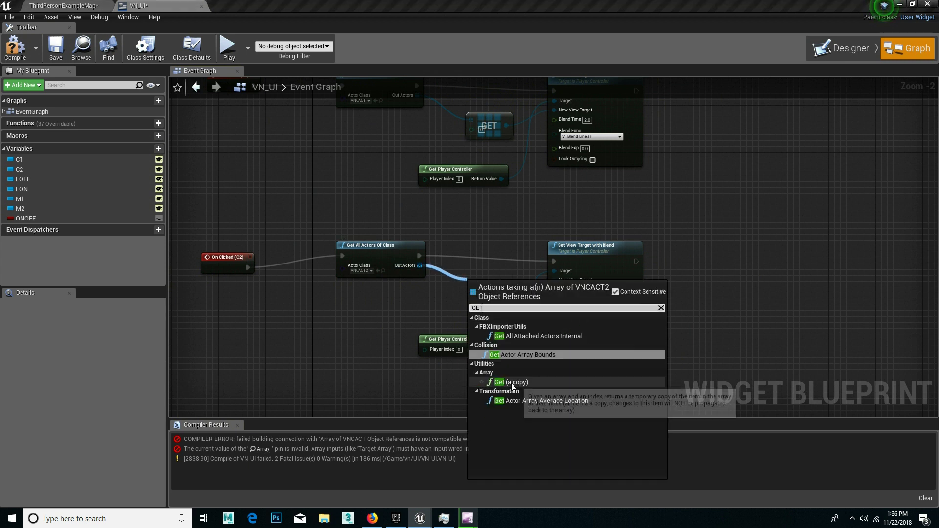
pyautogui.click(496, 382)
pyautogui.moveTo(507, 295)
pyautogui.mouseDown()
pyautogui.moveTo(555, 288)
pyautogui.moveTo(554, 280)
pyautogui.mouseUp()
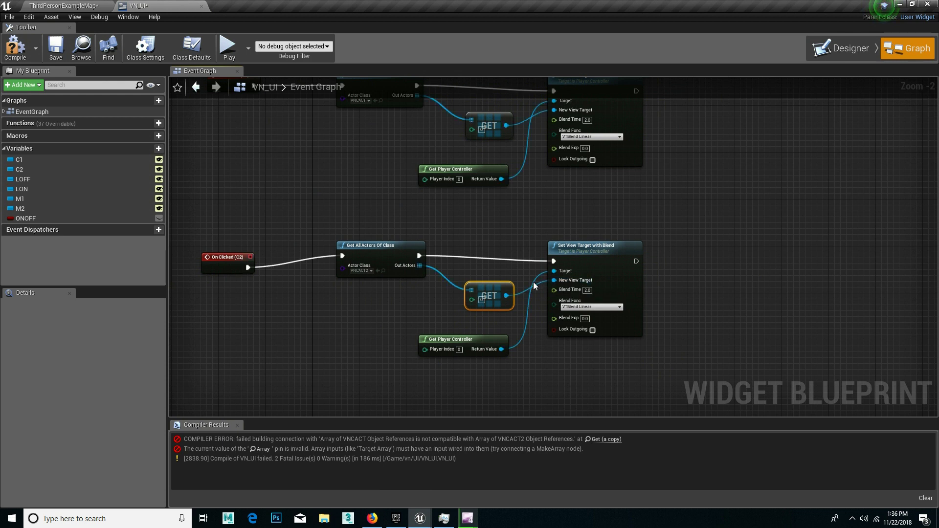
# - Recompile and save VN_UI to clear the errors, then return to the map
pyautogui.click(54, 45)
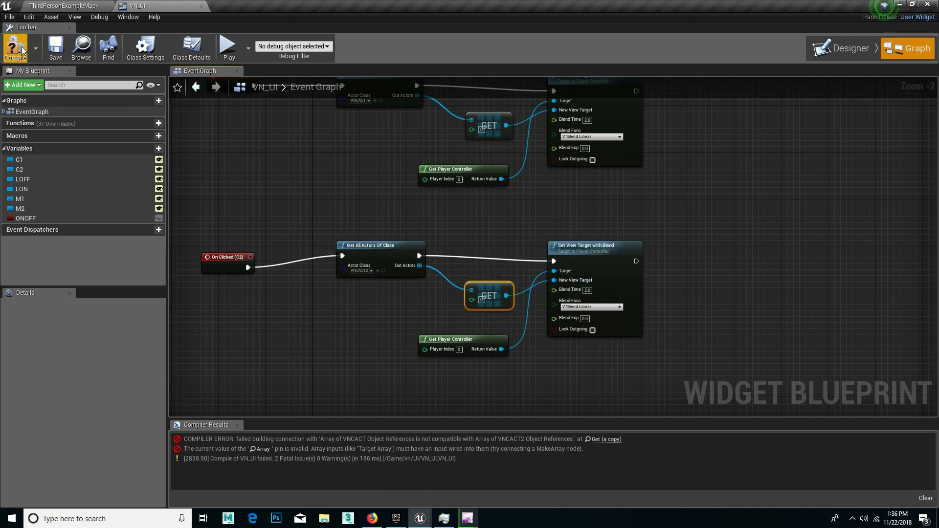
pyautogui.click(15, 46)
pyautogui.click(56, 47)
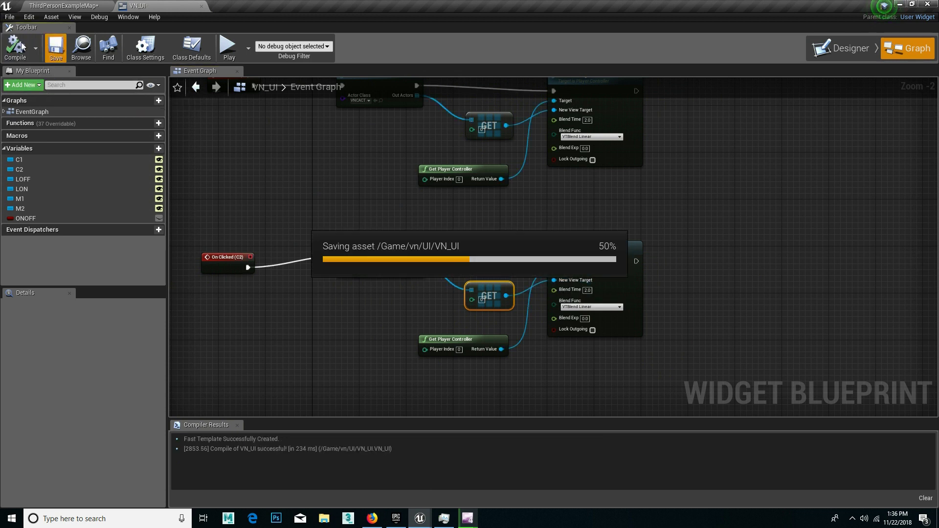
pyautogui.click(62, 6)
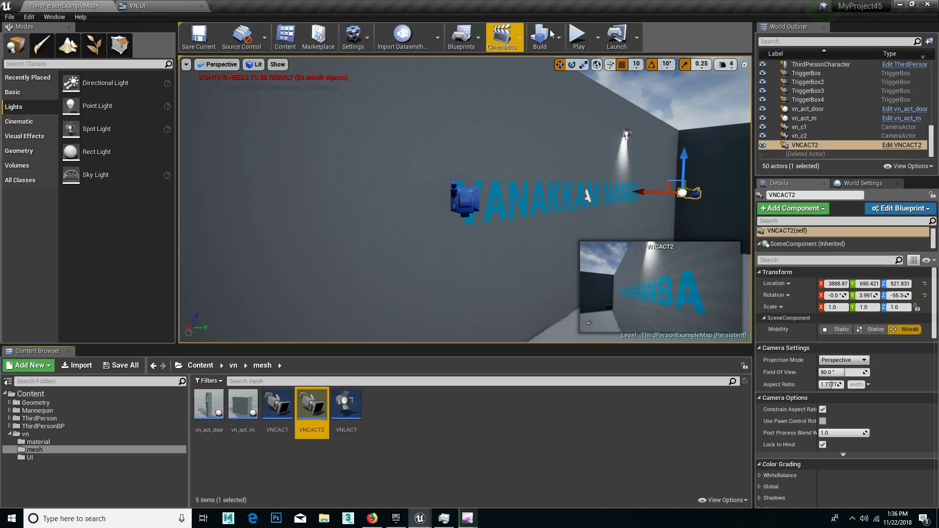
pyautogui.click(577, 36)
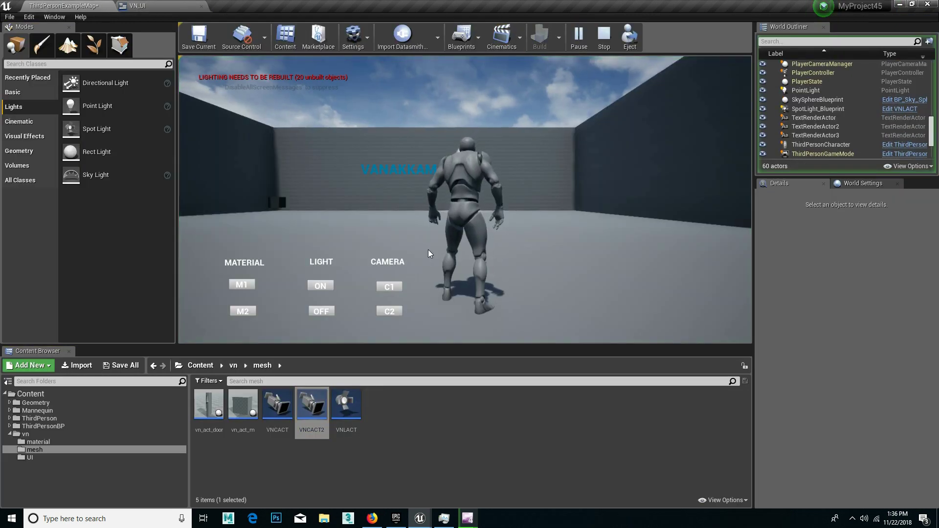
pyautogui.click(394, 287)
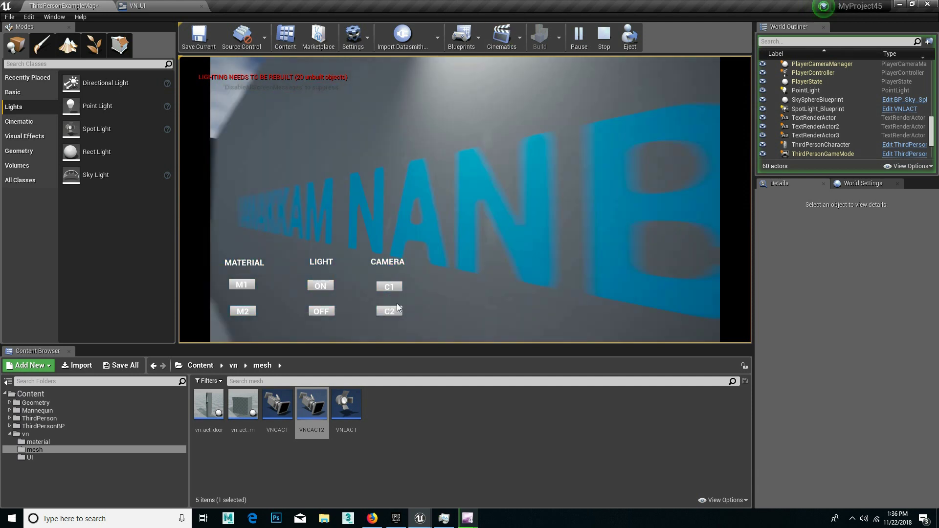
pyautogui.click(392, 289)
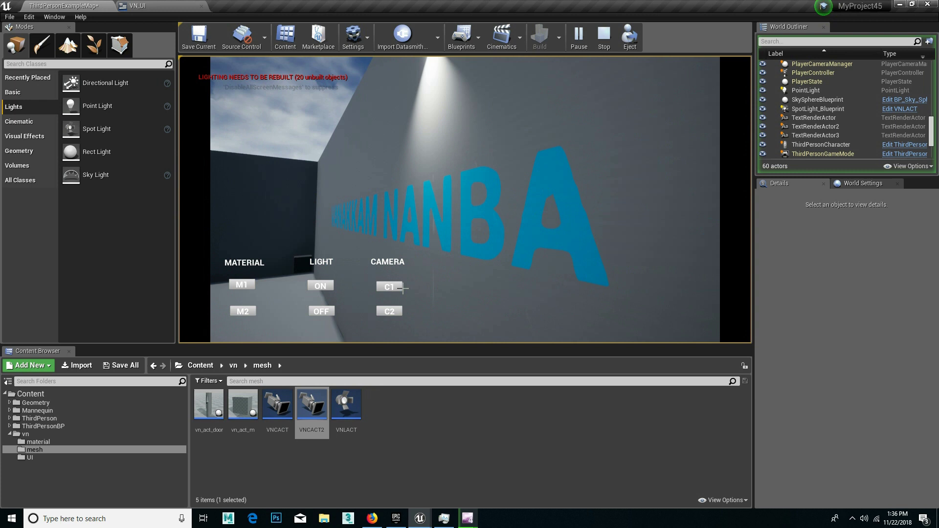
pyautogui.press('Escape')
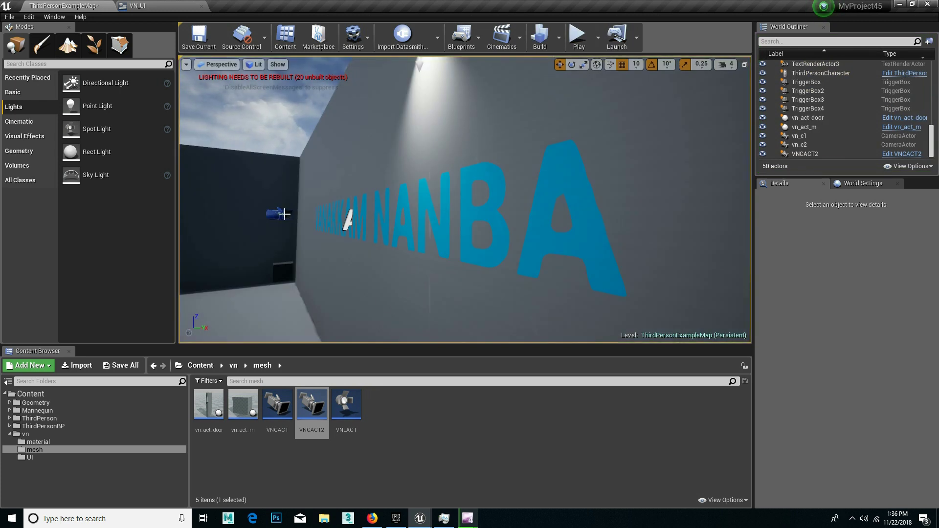
# - Select the VNCACT2 camera and uncheck Constrain Aspect Ratio in its Camera Options
pyautogui.click(480, 317)
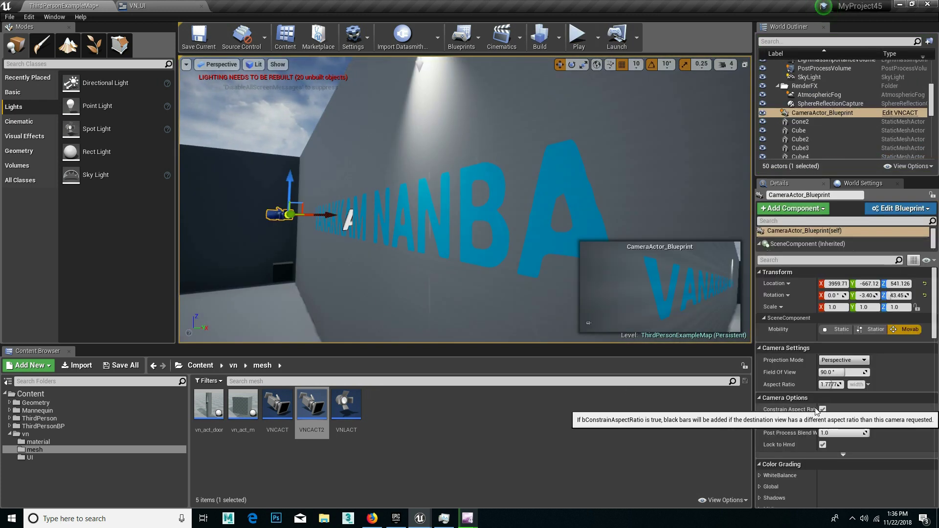
pyautogui.moveTo(494, 313)
pyautogui.mouseDown(button='right')
pyautogui.moveTo(463, 288)
pyautogui.moveTo(484, 257)
pyautogui.mouseUp(button='right')
pyautogui.click(499, 214)
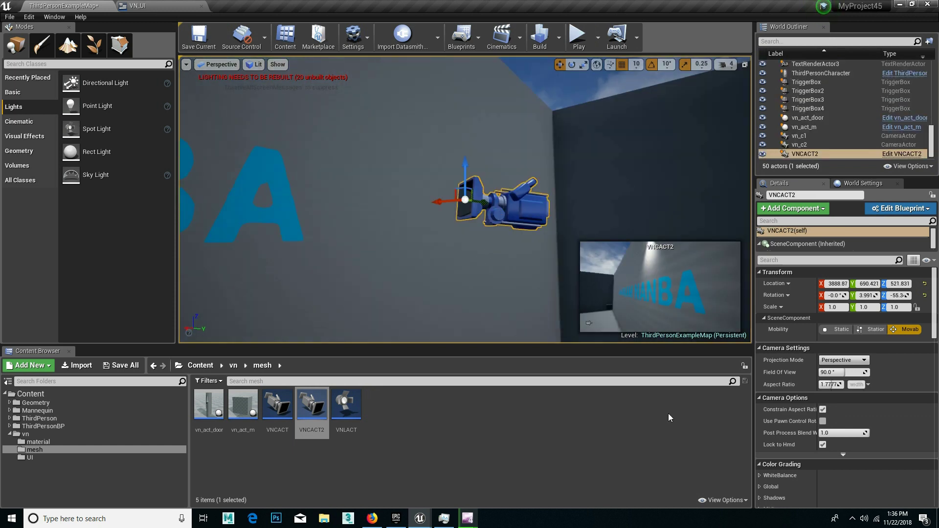
pyautogui.click(823, 409)
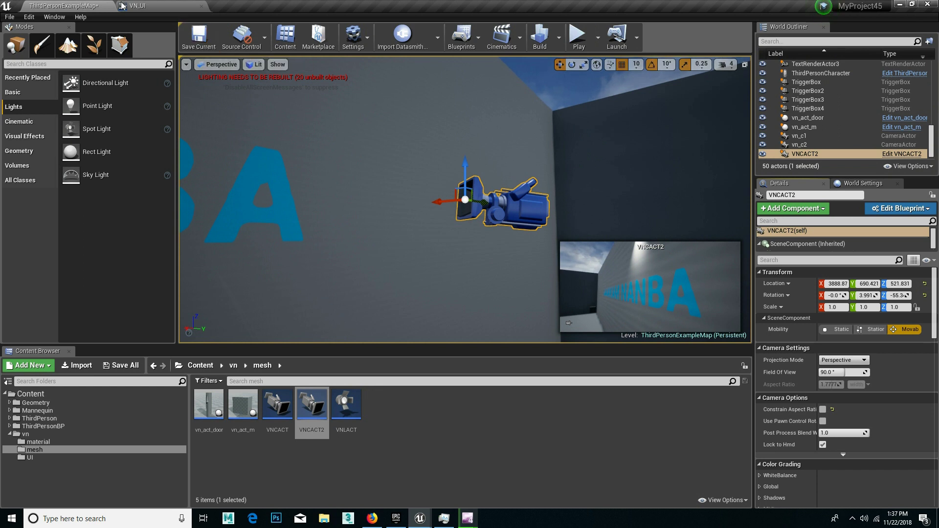
pyautogui.click(577, 35)
pyautogui.click(387, 284)
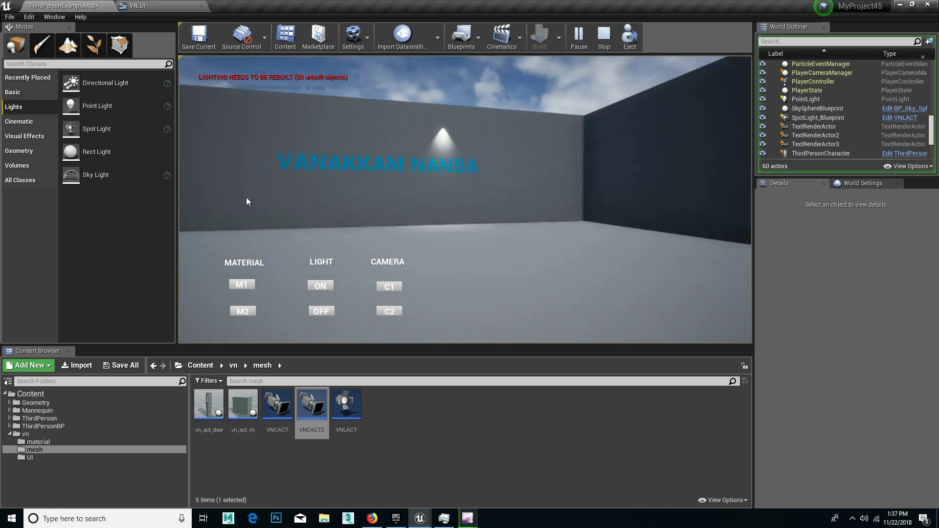
pyautogui.click(392, 313)
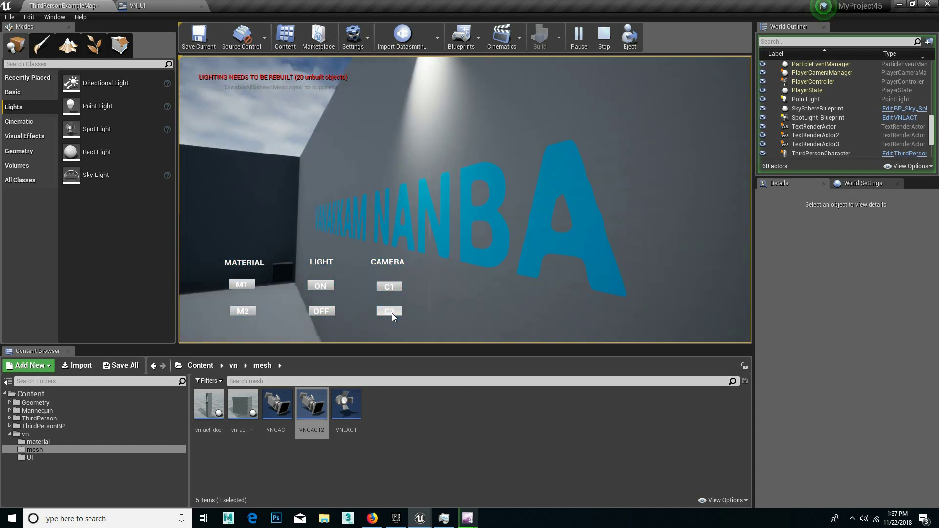
pyautogui.click(395, 311)
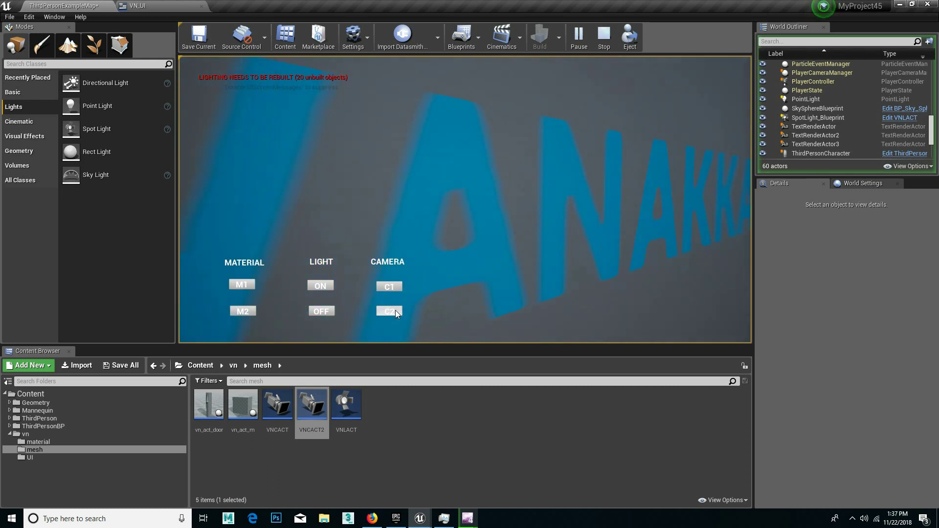
pyautogui.click(395, 289)
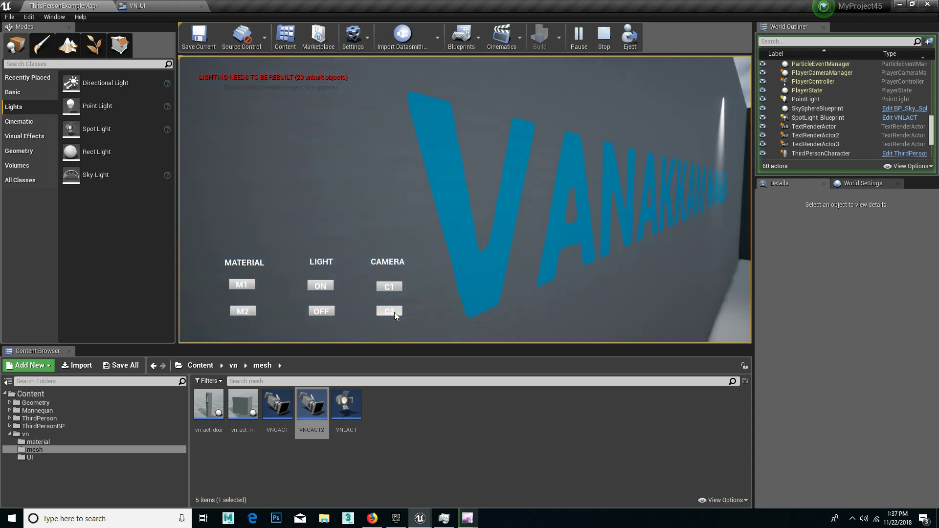
pyautogui.click(326, 314)
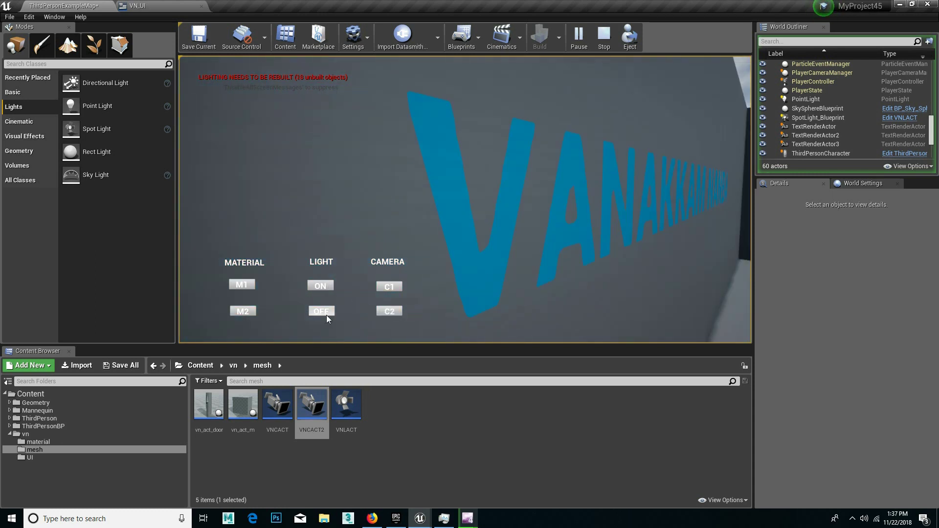
pyautogui.click(326, 288)
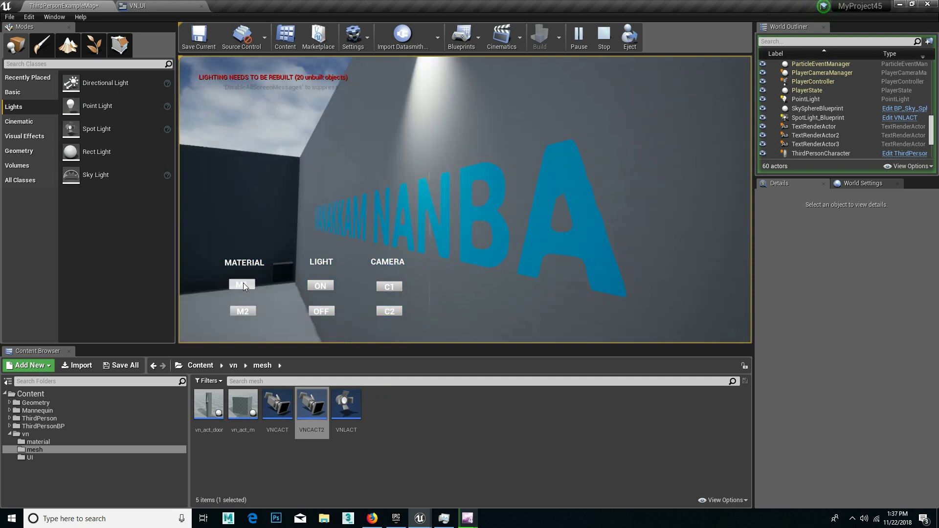
pyautogui.click(242, 283)
pyautogui.click(247, 312)
pyautogui.press('Escape')
pyautogui.moveTo(435, 264); pyautogui.dragTo(428, 269, button='right')
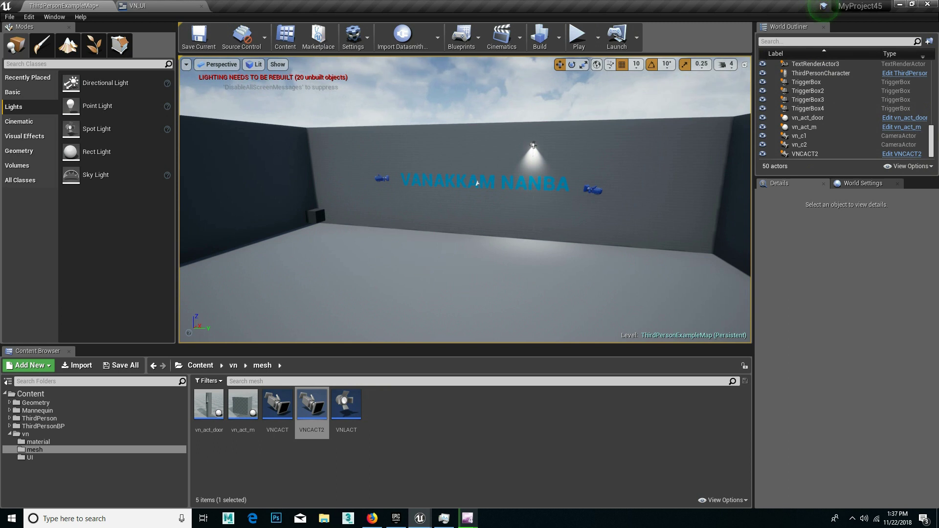
pyautogui.moveTo(477, 184); pyautogui.dragTo(477, 183, button='right')
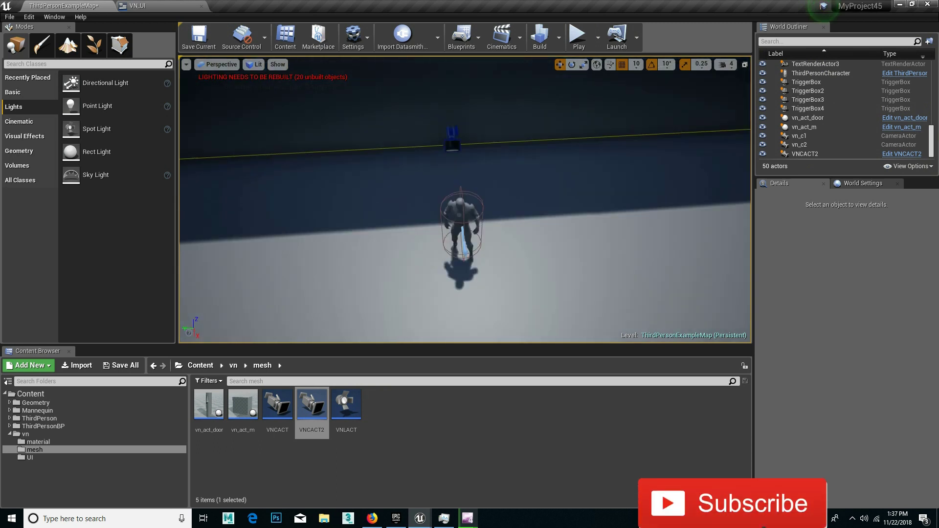
pyautogui.moveTo(528, 150); pyautogui.dragTo(528, 150, button='right')
pyautogui.moveTo(472, 238); pyautogui.dragTo(472, 238, button='right')
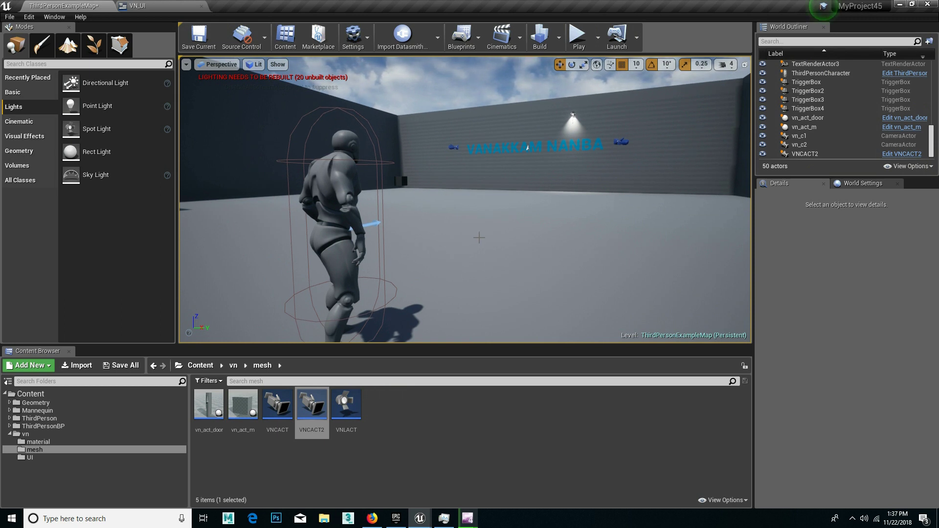
pyautogui.moveTo(485, 236); pyautogui.dragTo(485, 236, button='right')
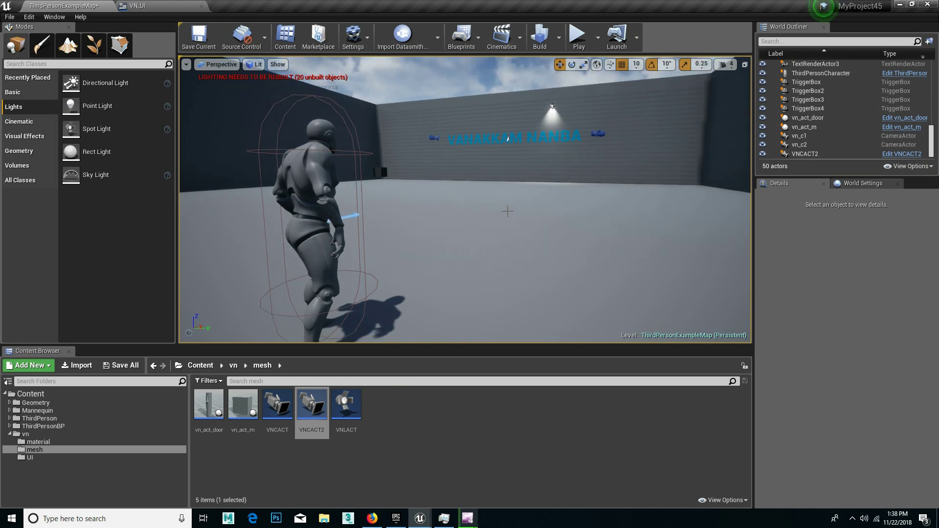